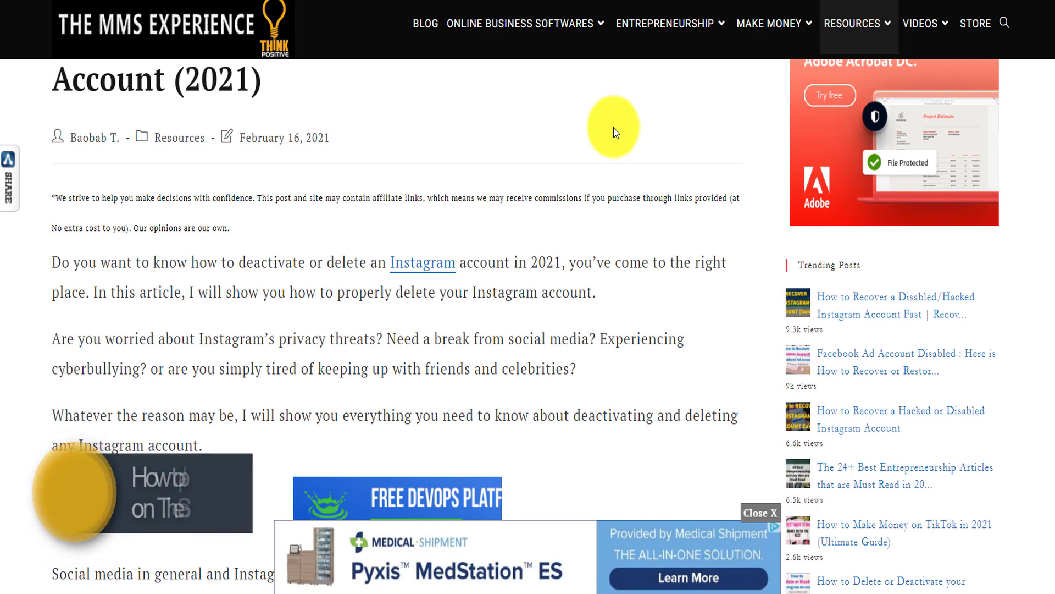
# - Scroll up and down the Instagram deletion article to inspect the live ads
pyautogui.scroll(2, 614, 132)
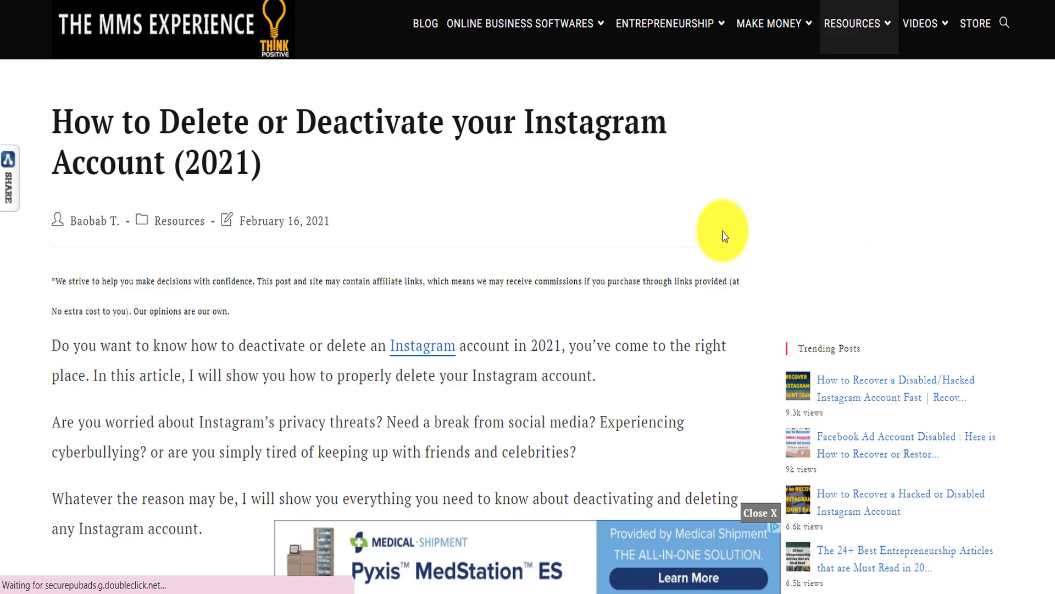
pyautogui.scroll(-3, 603, 338)
pyautogui.scroll(3, 604, 337)
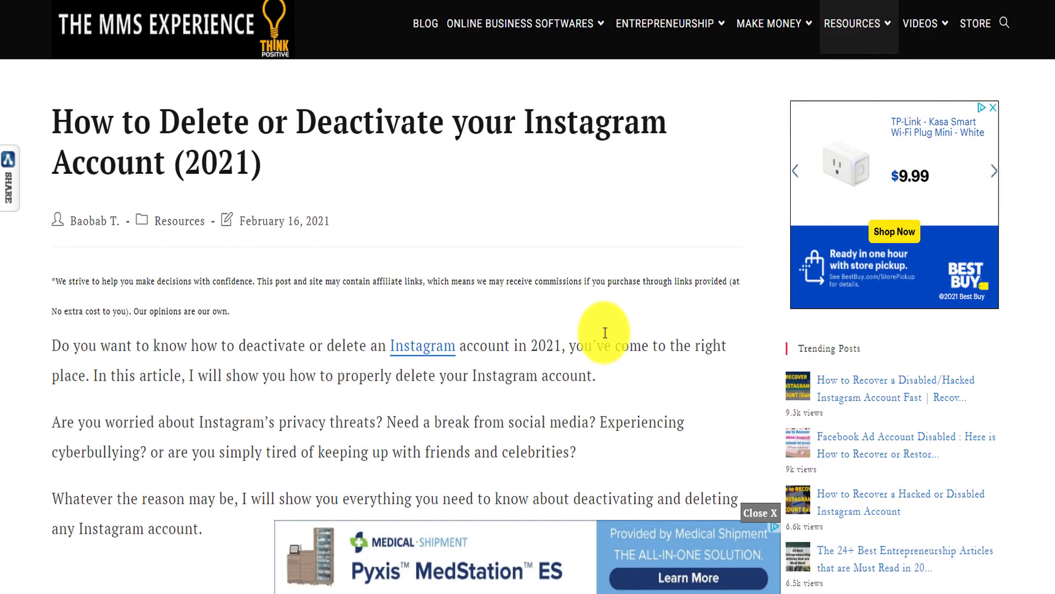
pyautogui.scroll(-10, 604, 335)
pyautogui.scroll(-15, 605, 332)
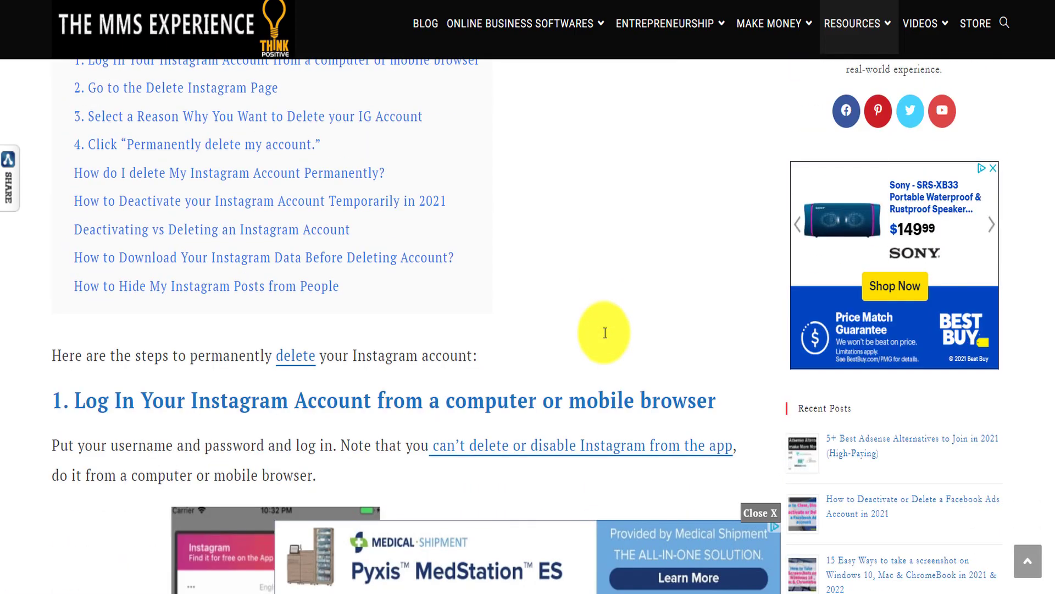
pyautogui.scroll(-10, 604, 332)
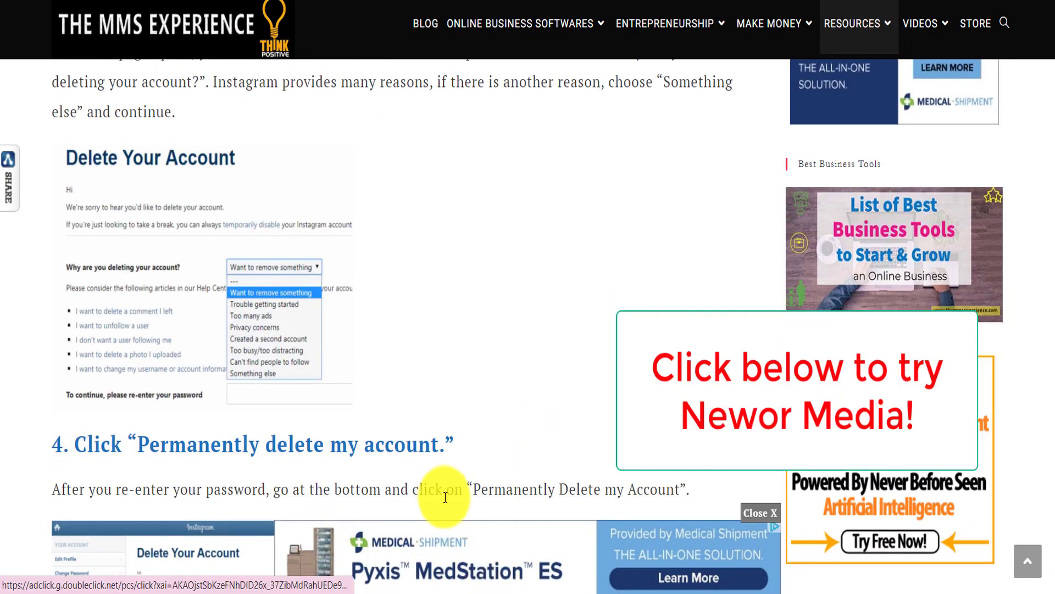
pyautogui.scroll(10, 654, 300)
pyautogui.scroll(10, 660, 306)
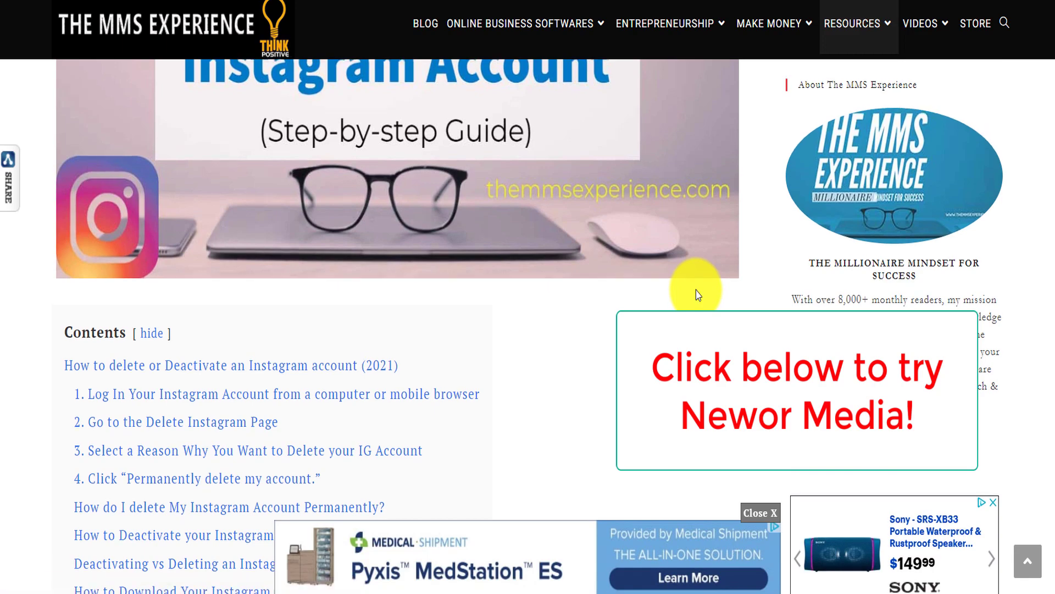
pyautogui.scroll(10, 697, 291)
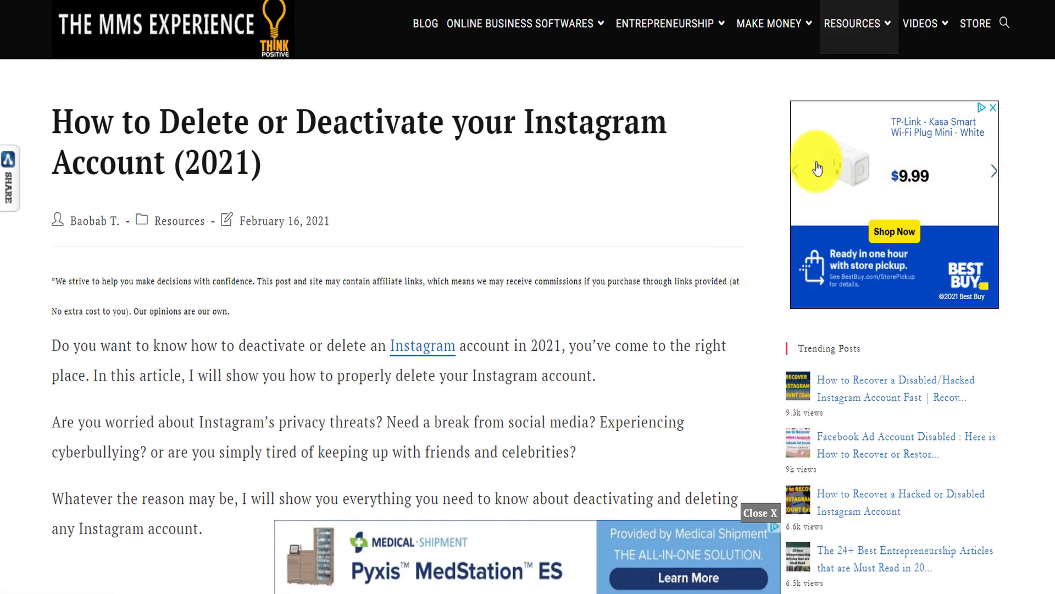
pyautogui.scroll(-10, 649, 248)
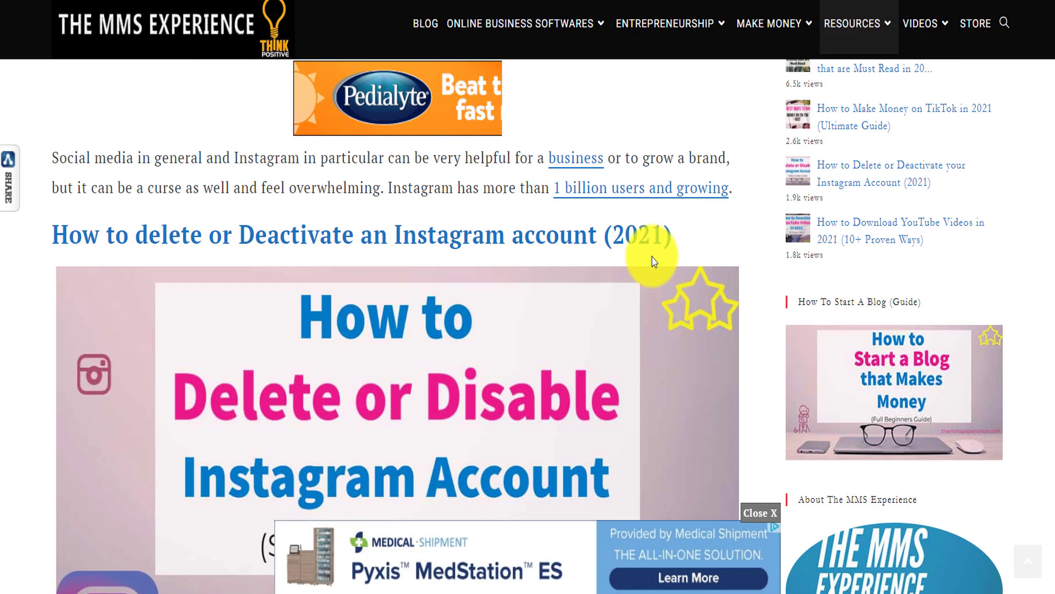
pyautogui.scroll(5, 360, 212)
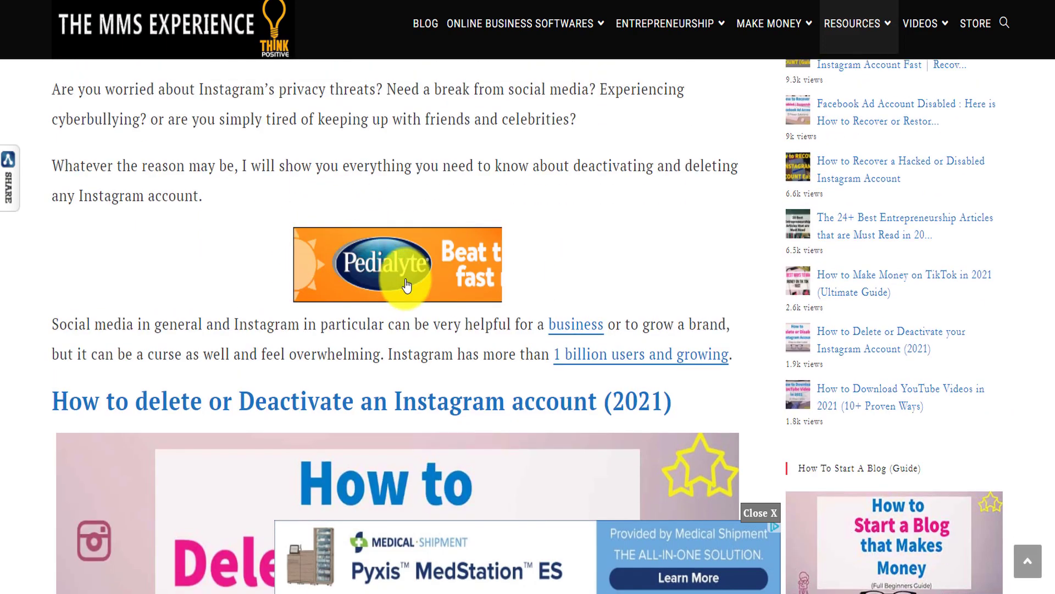
pyautogui.scroll(-6, 825, 264)
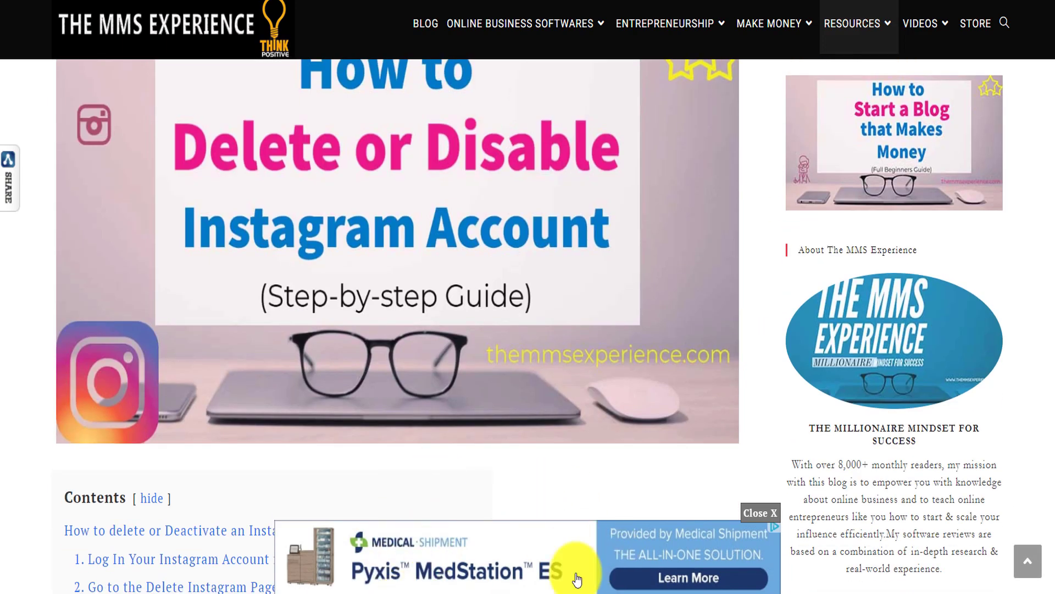
pyautogui.scroll(-8, 685, 321)
pyautogui.scroll(-1, 685, 320)
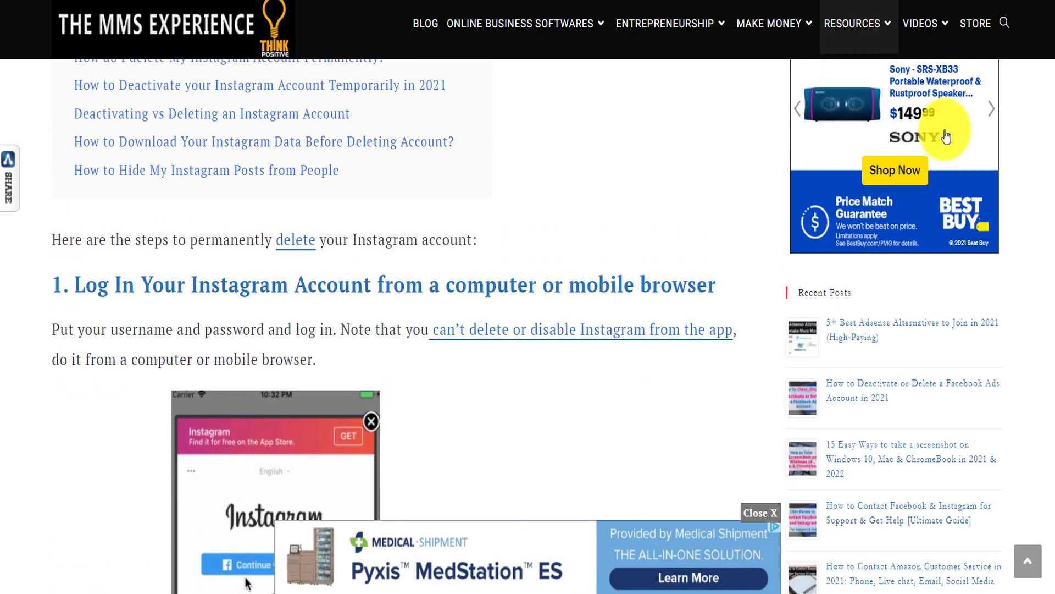
pyautogui.scroll(2, 900, 264)
pyautogui.scroll(-11, 709, 363)
pyautogui.scroll(-5, 769, 388)
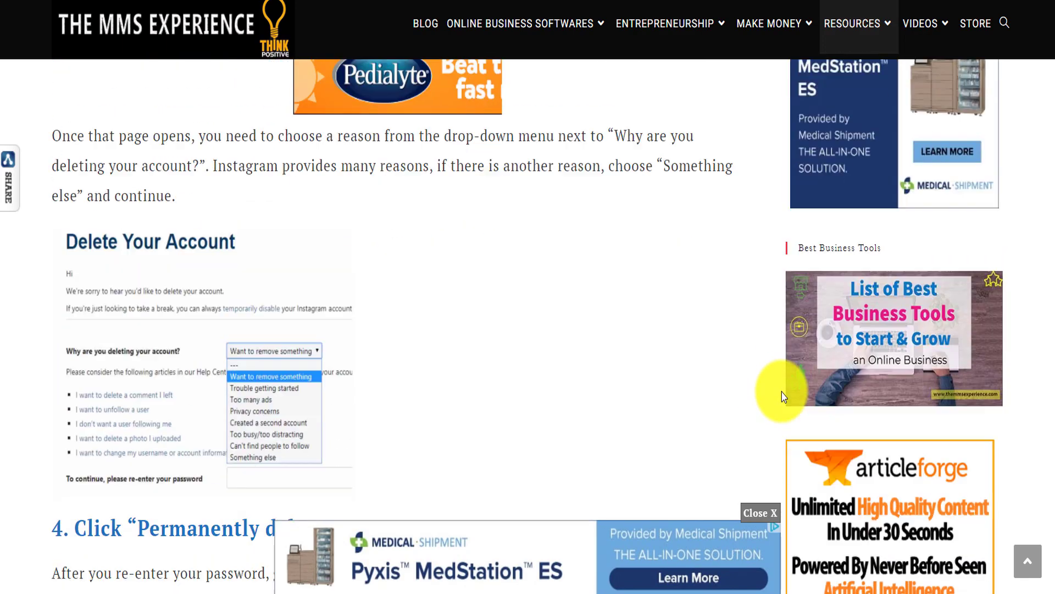
pyautogui.scroll(7, 904, 344)
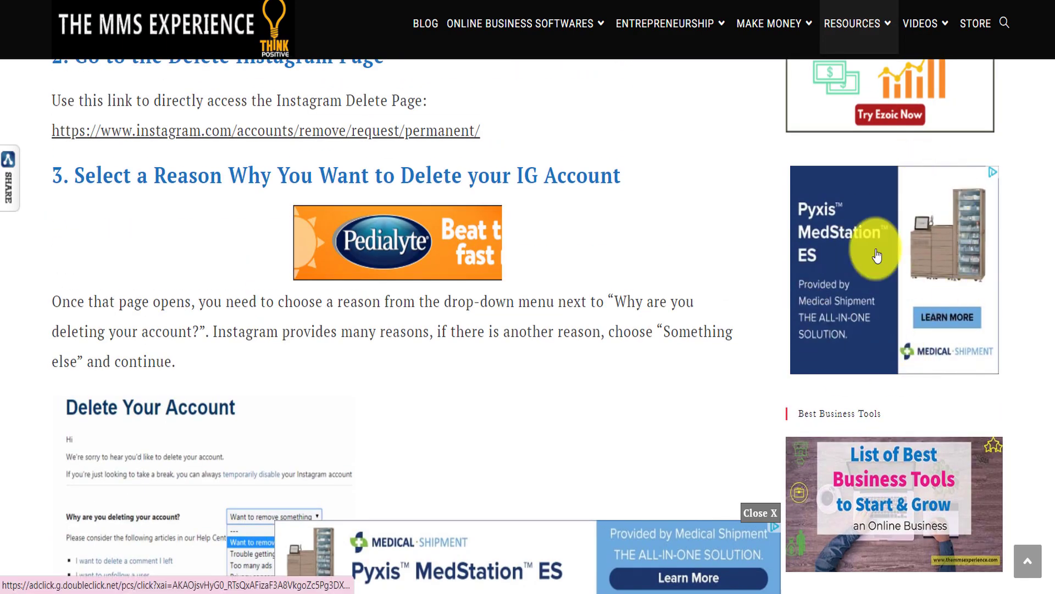
pyautogui.scroll(-15, 902, 372)
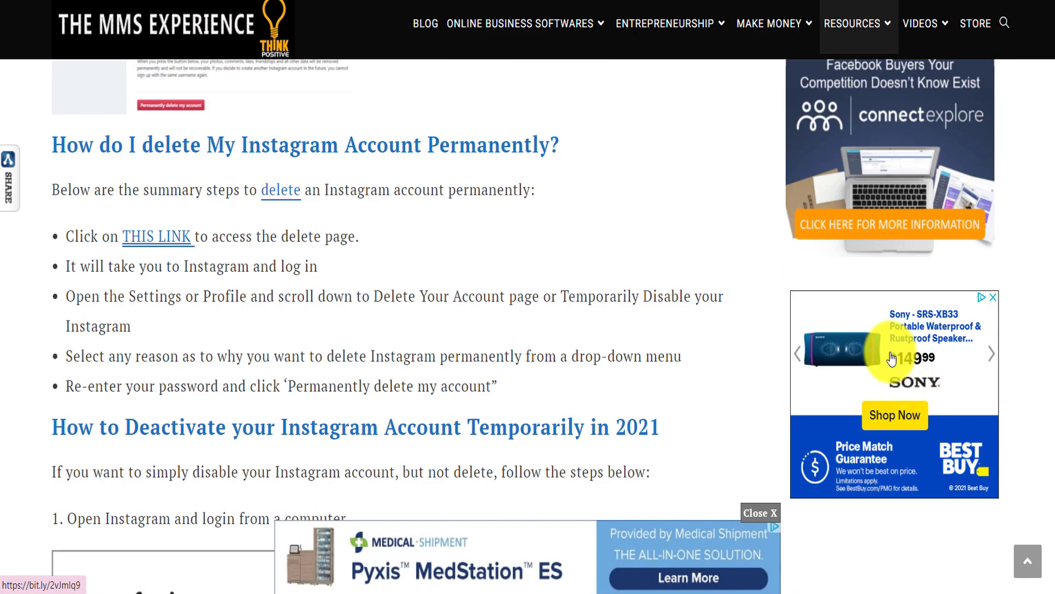
pyautogui.scroll(-1, 891, 358)
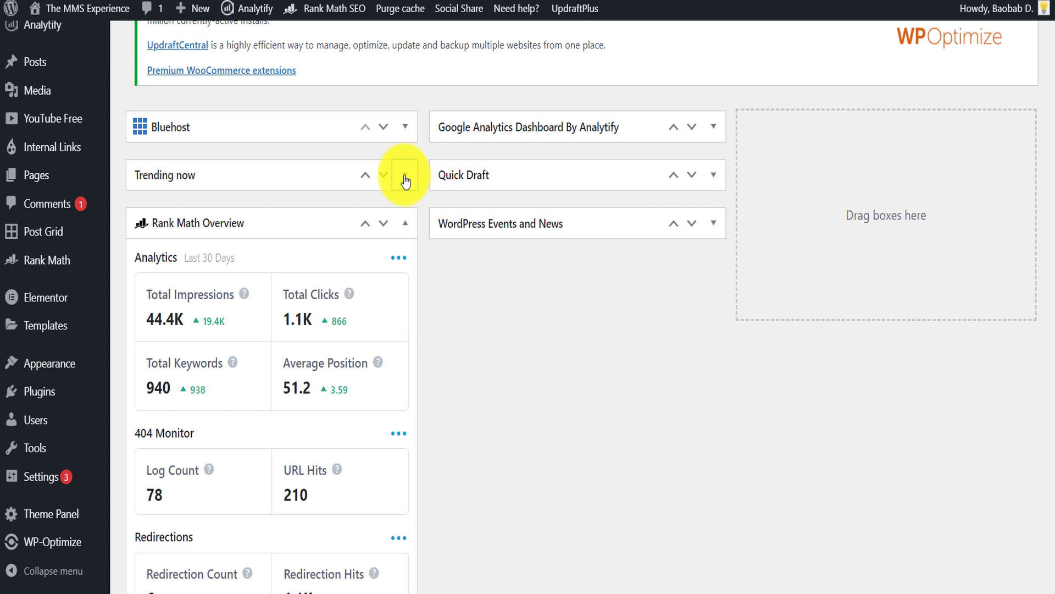
# - Search new plugins for 'ad inserter' and confirm the Ad Inserter plugin shows Active
pyautogui.scroll(-2, 466, 363)
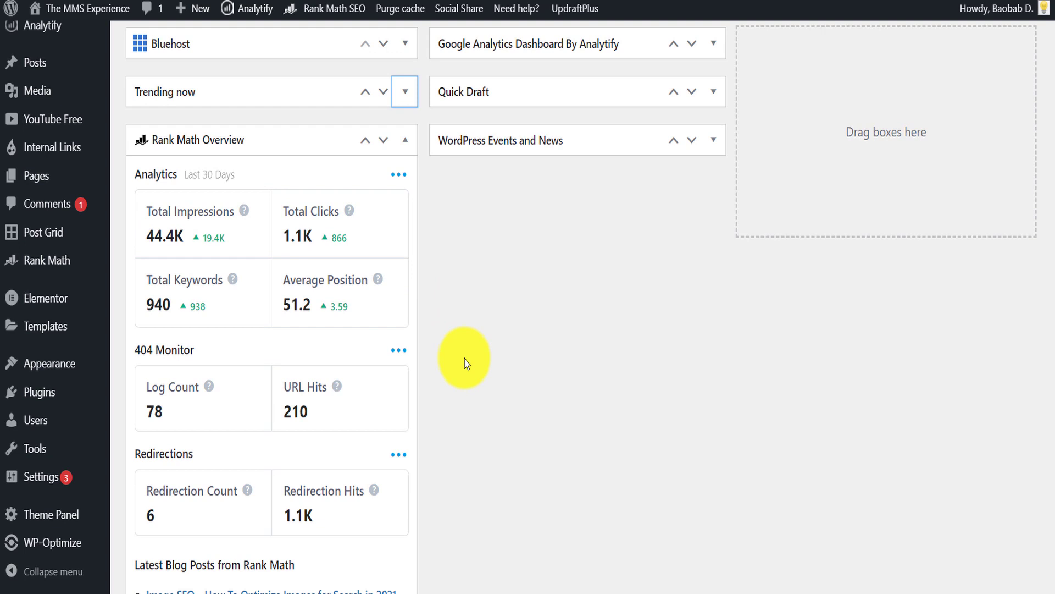
pyautogui.moveTo(31, 410)
pyautogui.click(152, 422)
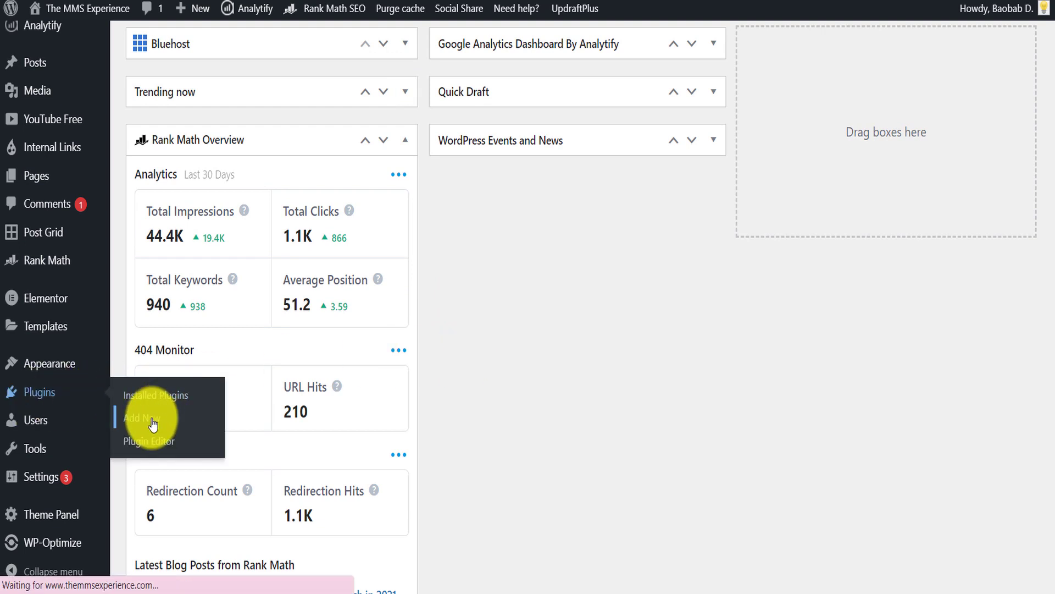
pyautogui.click(927, 96)
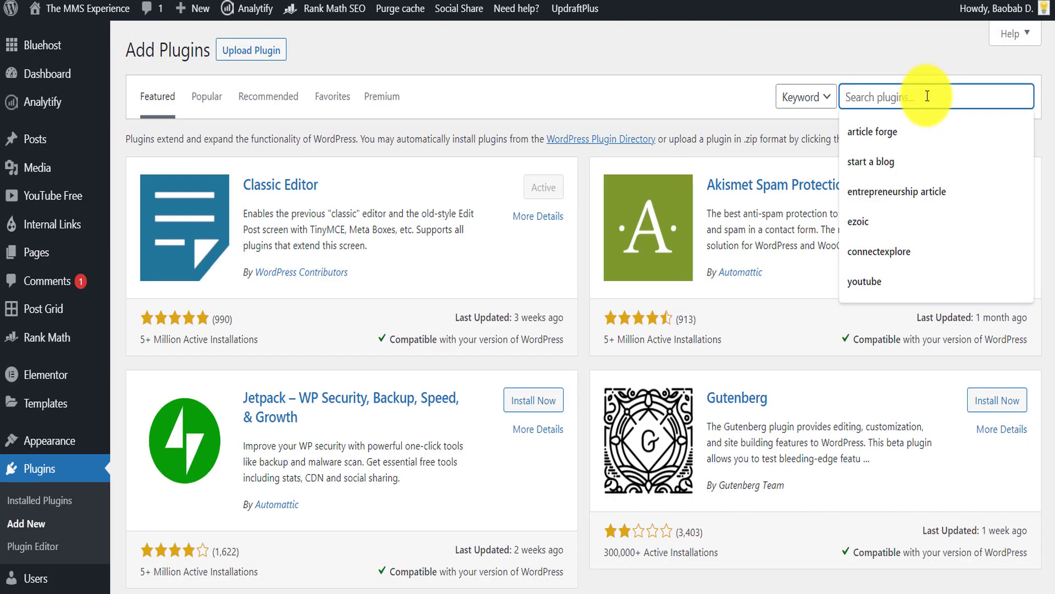
pyautogui.write('ad inserter')
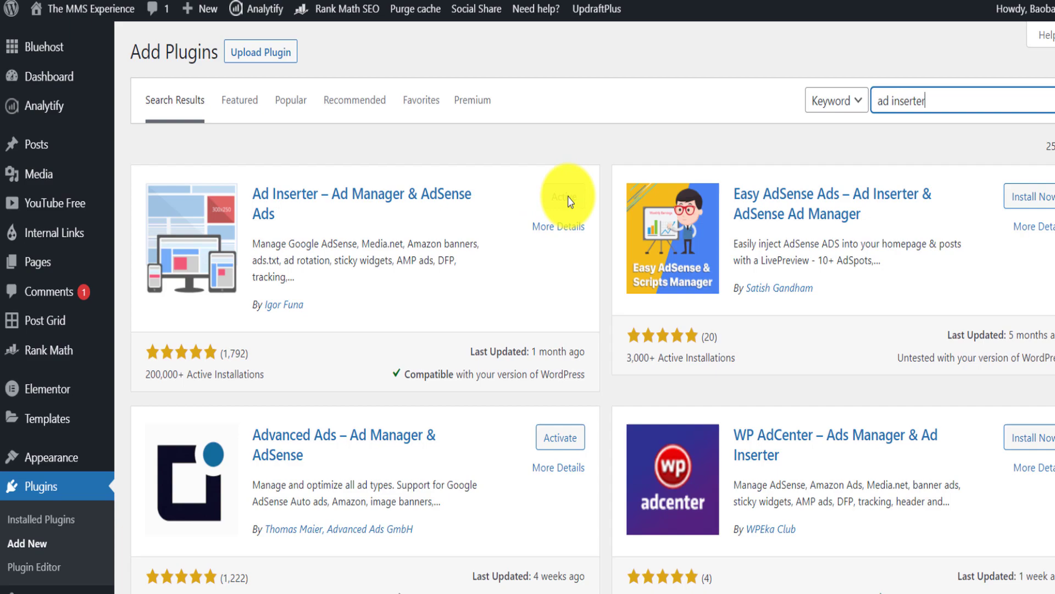
pyautogui.scroll(-5, 538, 215)
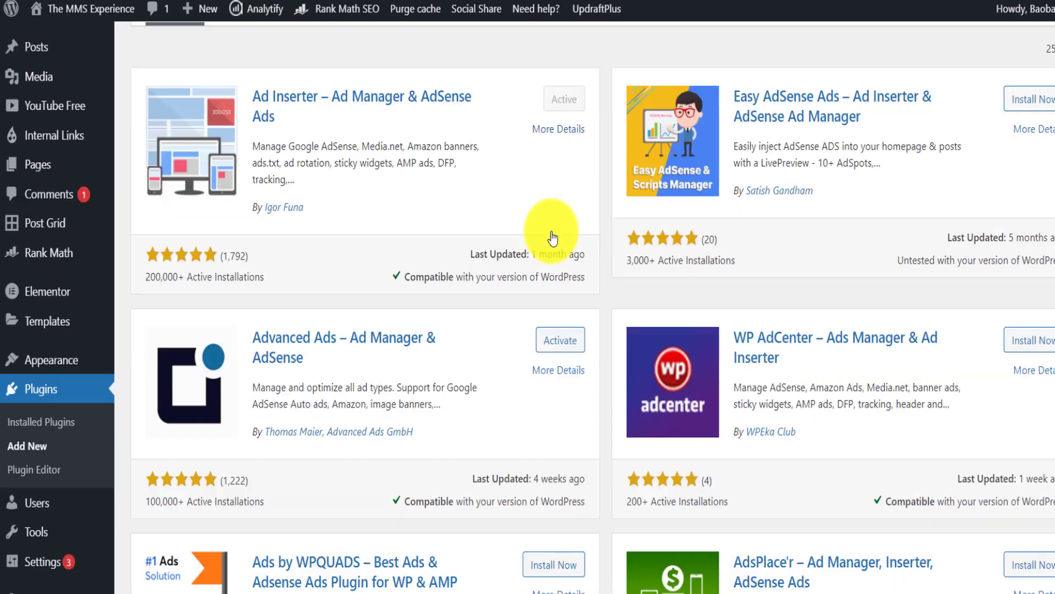
# - Open the Ad Inserter settings page from the Settings menu
pyautogui.moveTo(33, 483)
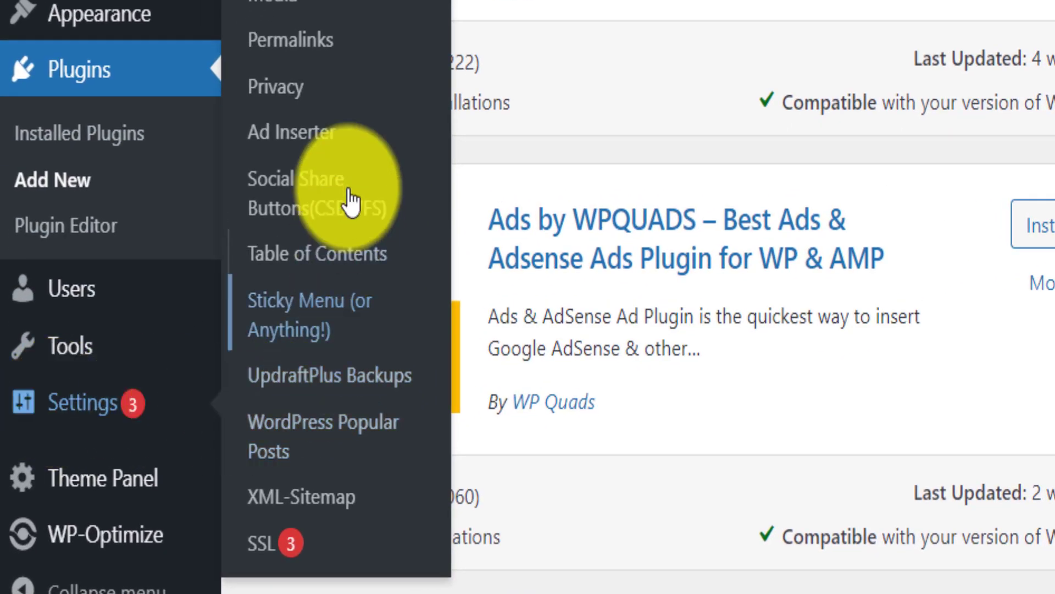
pyautogui.click(306, 141)
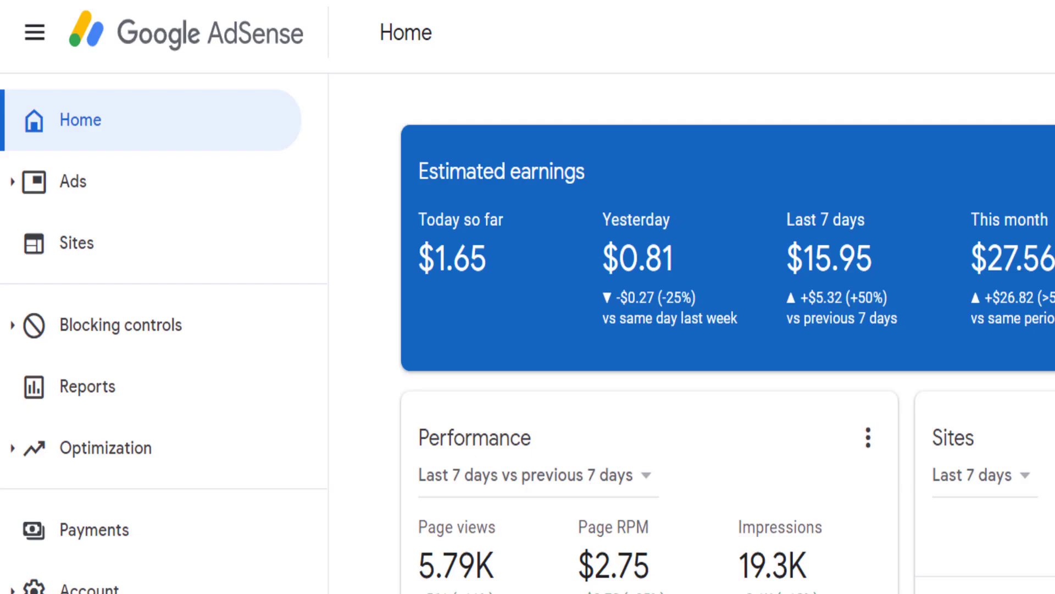
# - Start a new AdSense display ad unit named 'para 1 themms exp'
pyautogui.click(77, 186)
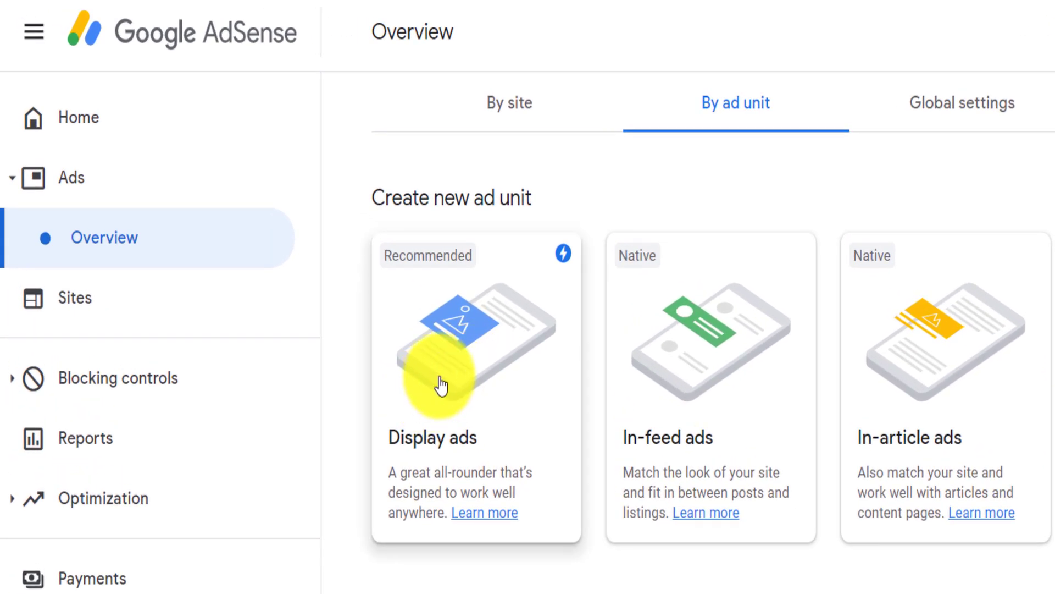
pyautogui.scroll(-4, 441, 386)
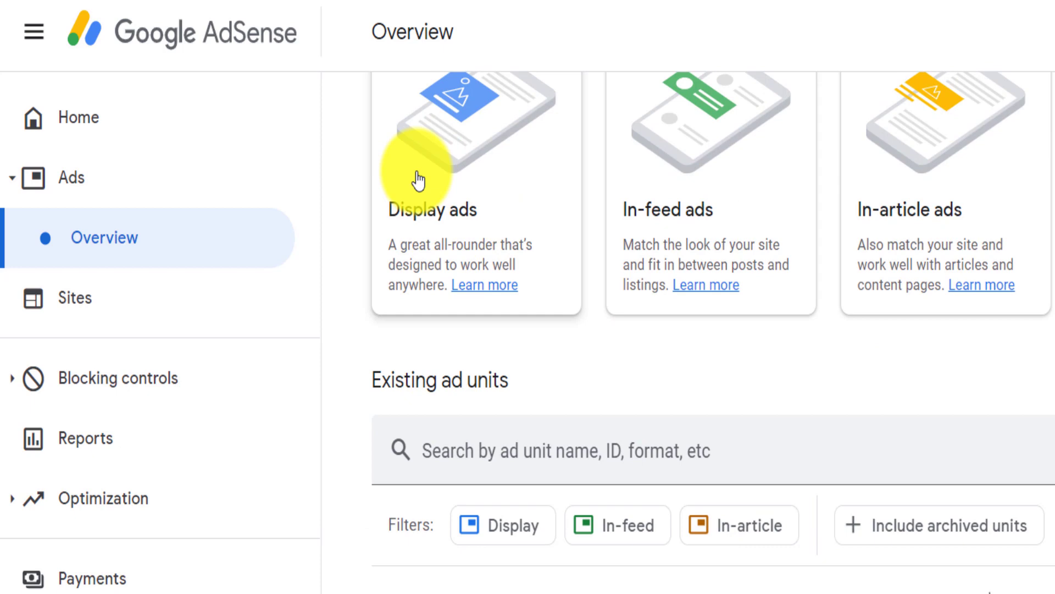
pyautogui.scroll(4, 447, 350)
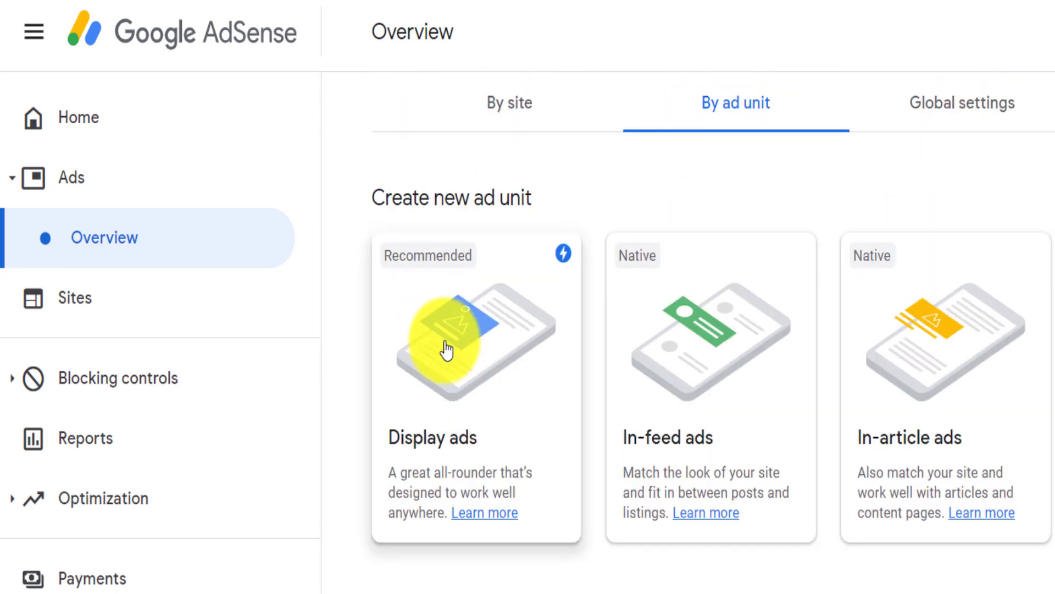
pyautogui.click(446, 349)
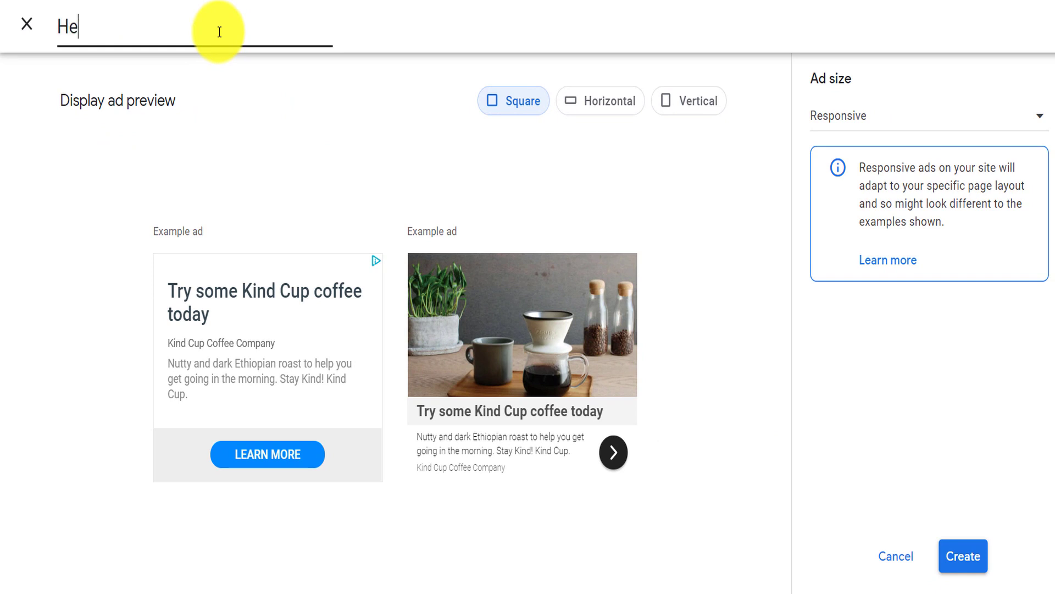
pyautogui.write('para 1 themms exp')
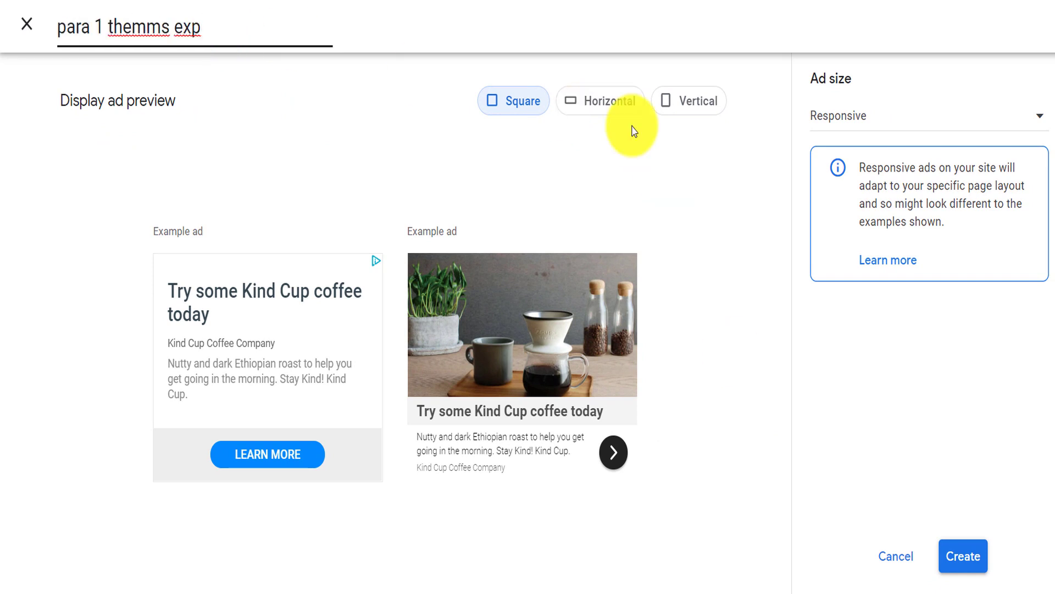
# - Compare square and horizontal previews, create the unit, and copy its ad code
pyautogui.click(599, 110)
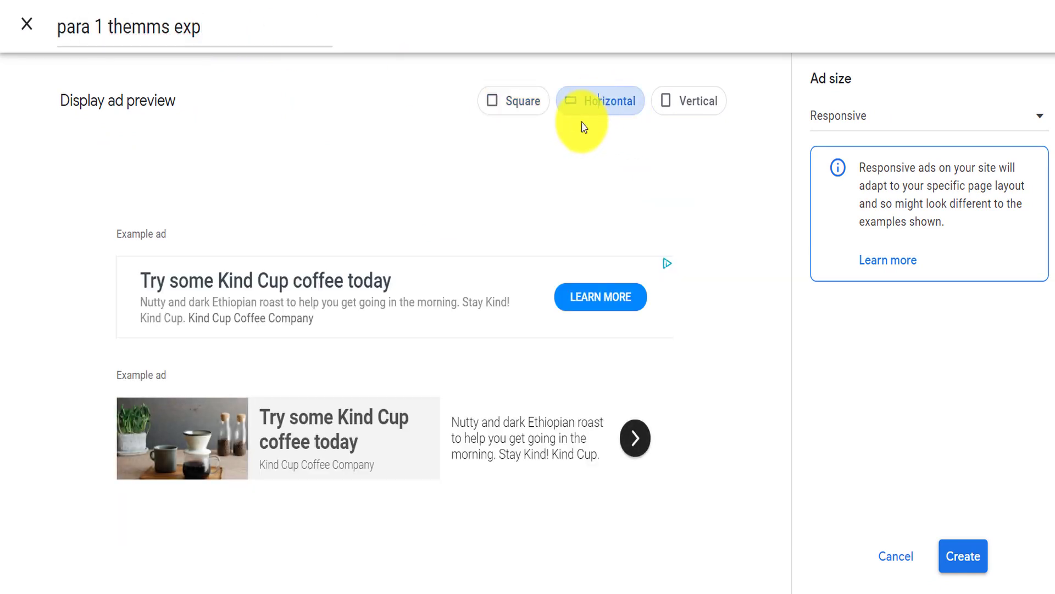
pyautogui.click(535, 106)
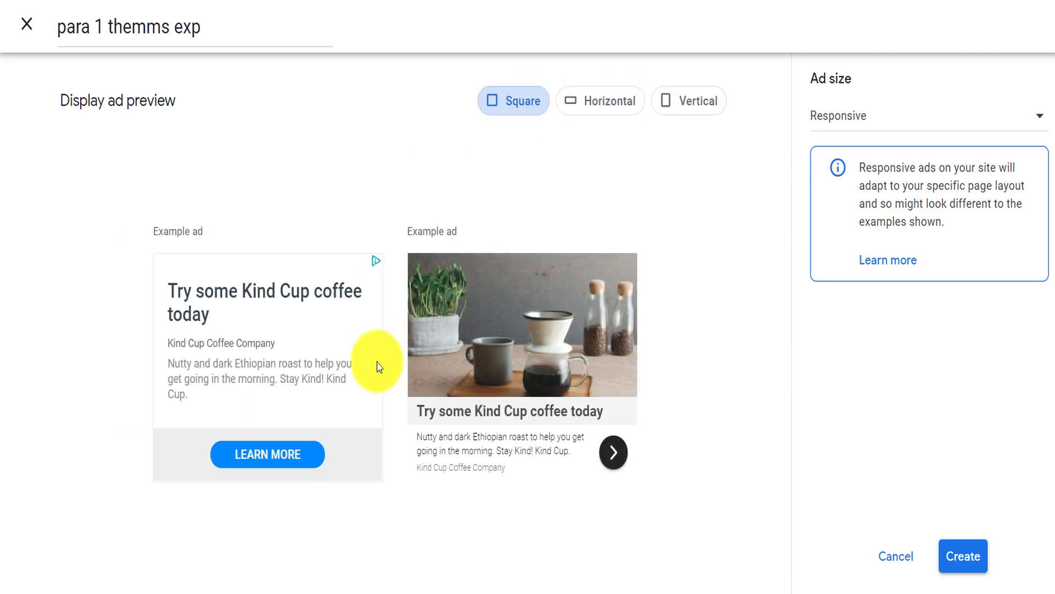
pyautogui.click(580, 102)
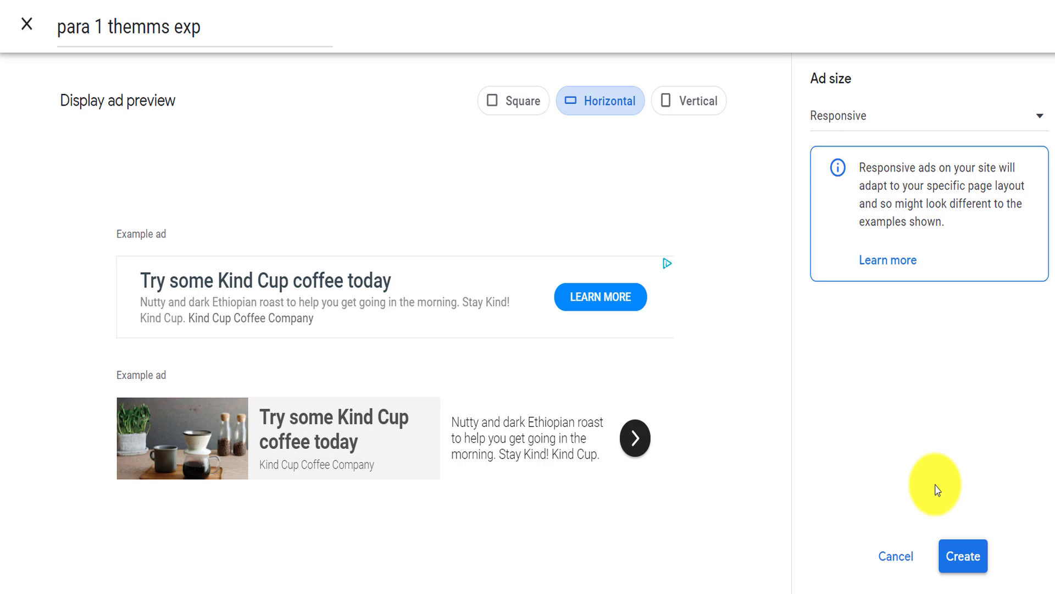
pyautogui.click(962, 557)
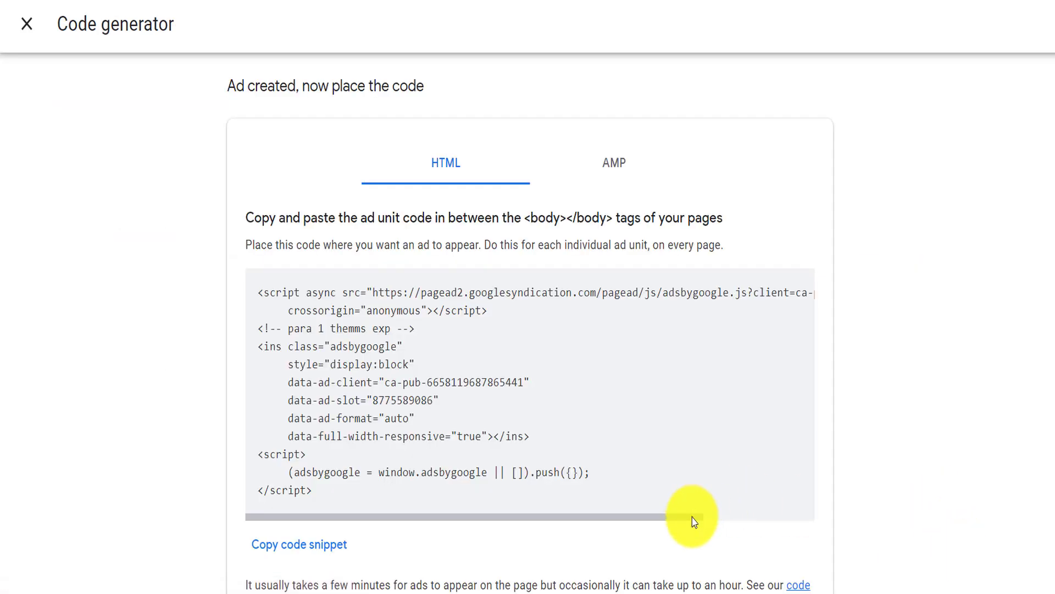
pyautogui.scroll(-2, 508, 354)
pyautogui.click(306, 442)
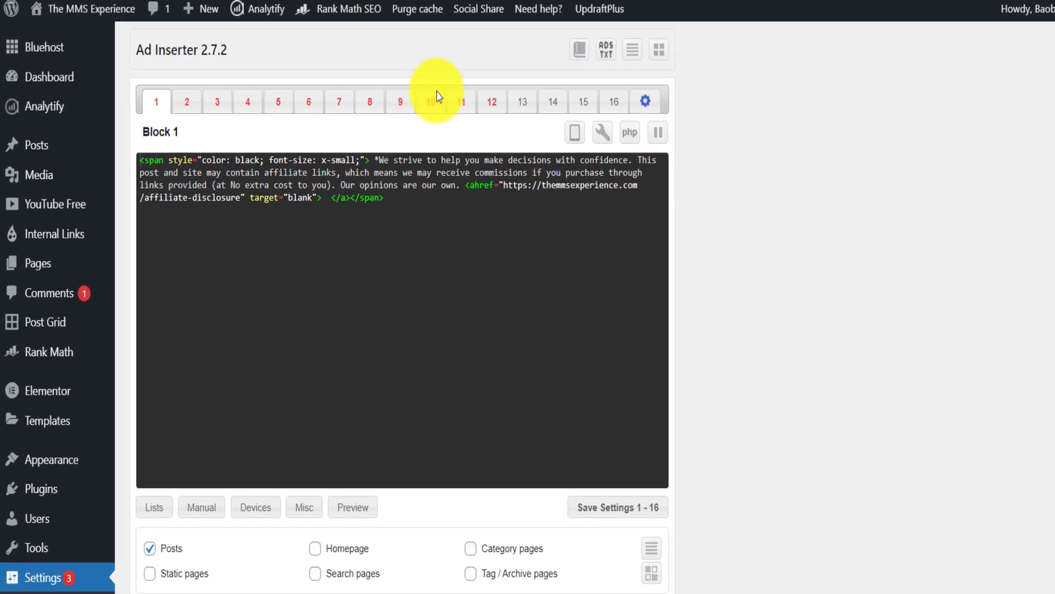
# - Review Blocks 2–8, then paste the 'para 1 themms exp' AdSense code into empty Block 13
pyautogui.click(501, 98)
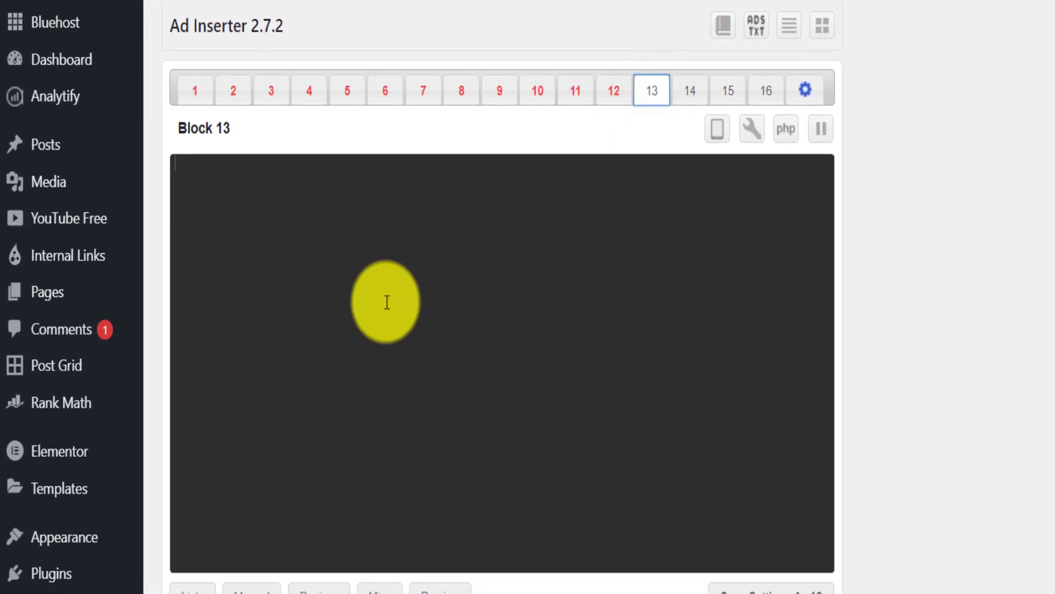
pyautogui.click(240, 95)
pyautogui.click(271, 94)
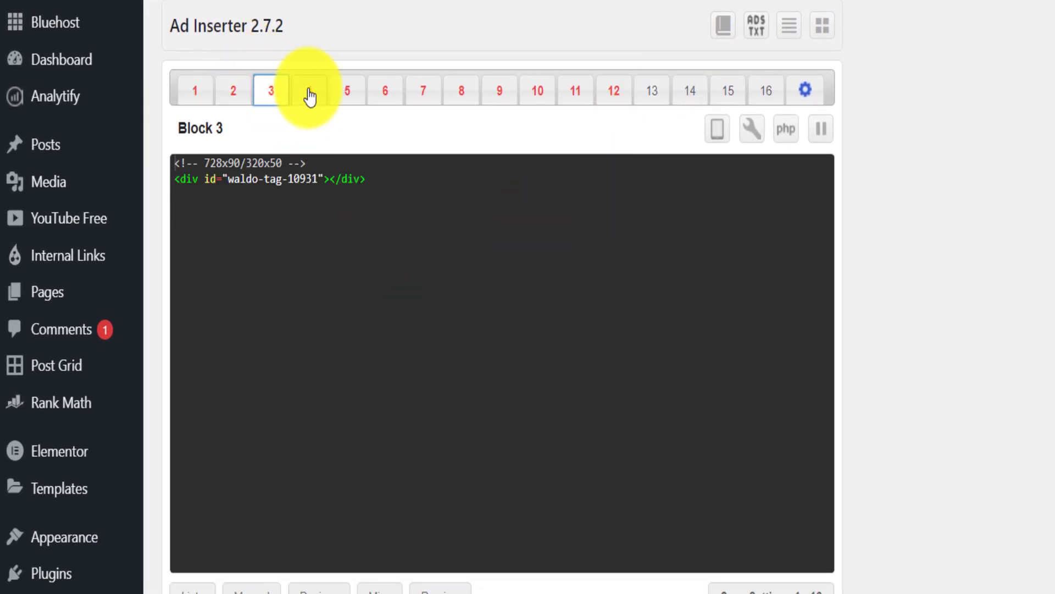
pyautogui.click(309, 94)
pyautogui.click(345, 93)
pyautogui.click(382, 95)
pyautogui.click(423, 94)
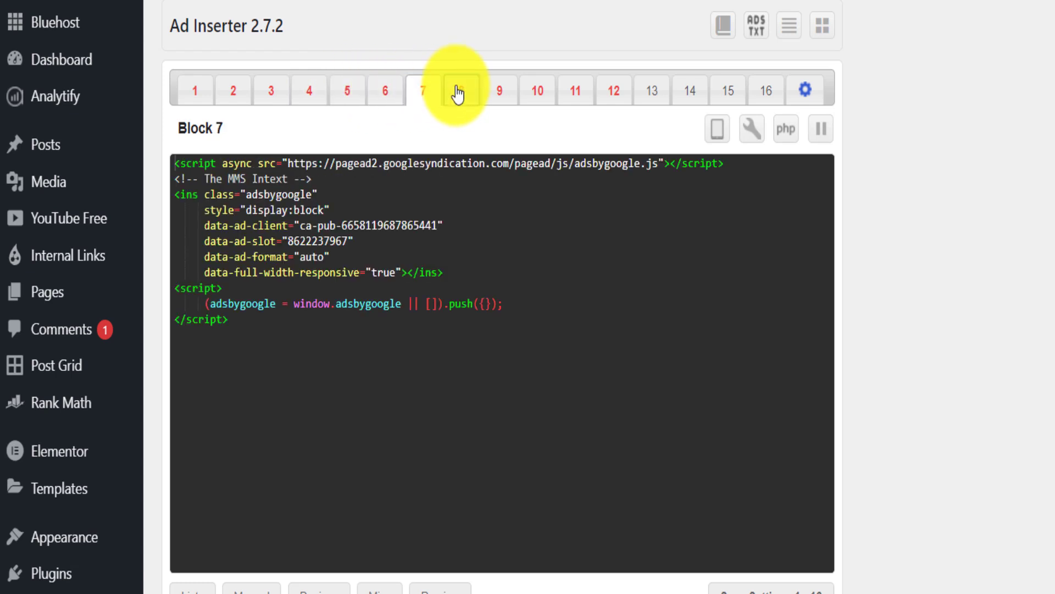
pyautogui.click(462, 94)
pyautogui.click(657, 96)
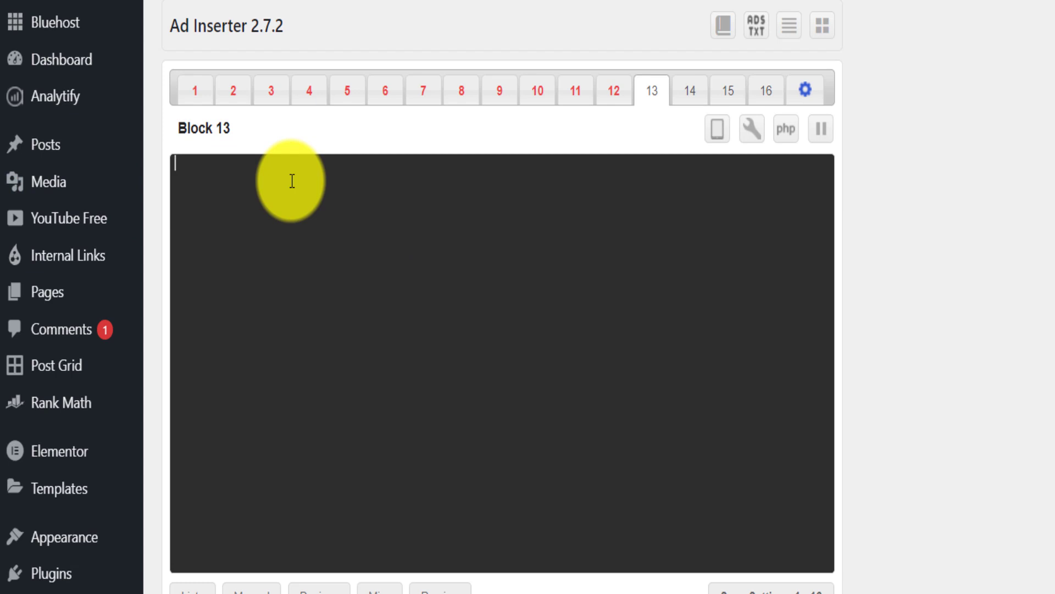
pyautogui.hotkey('ctrl', 'v')
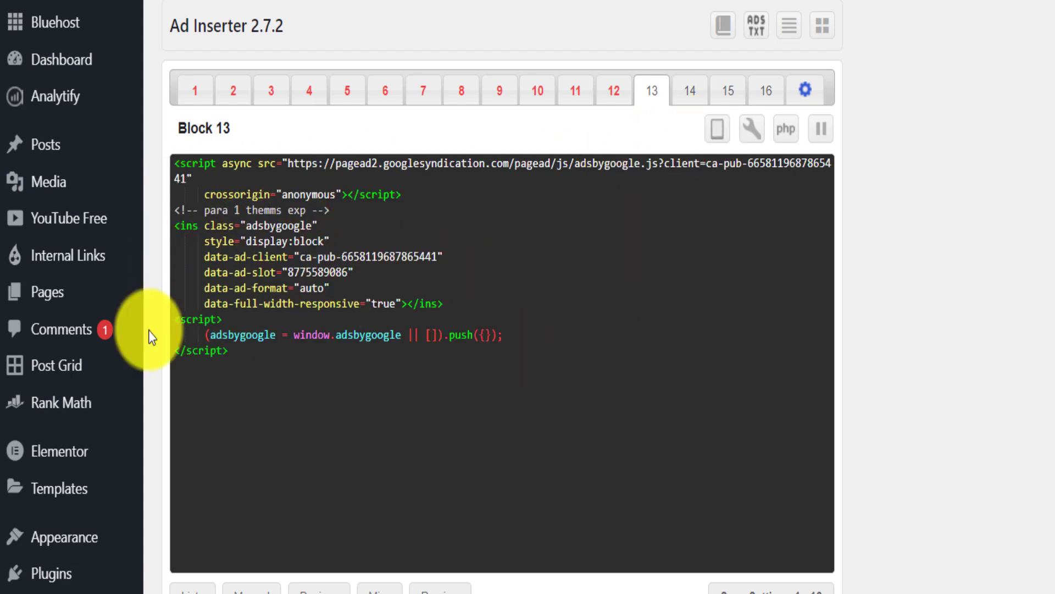
# - Enable Block 13 on search pages and static pages
pyautogui.scroll(-4, 197, 337)
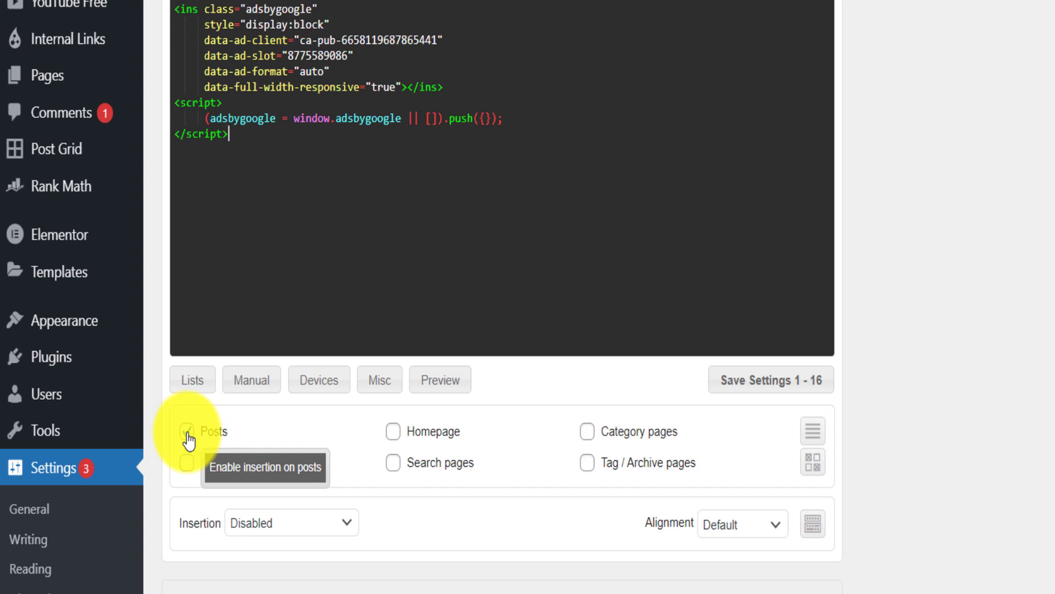
pyautogui.click(396, 464)
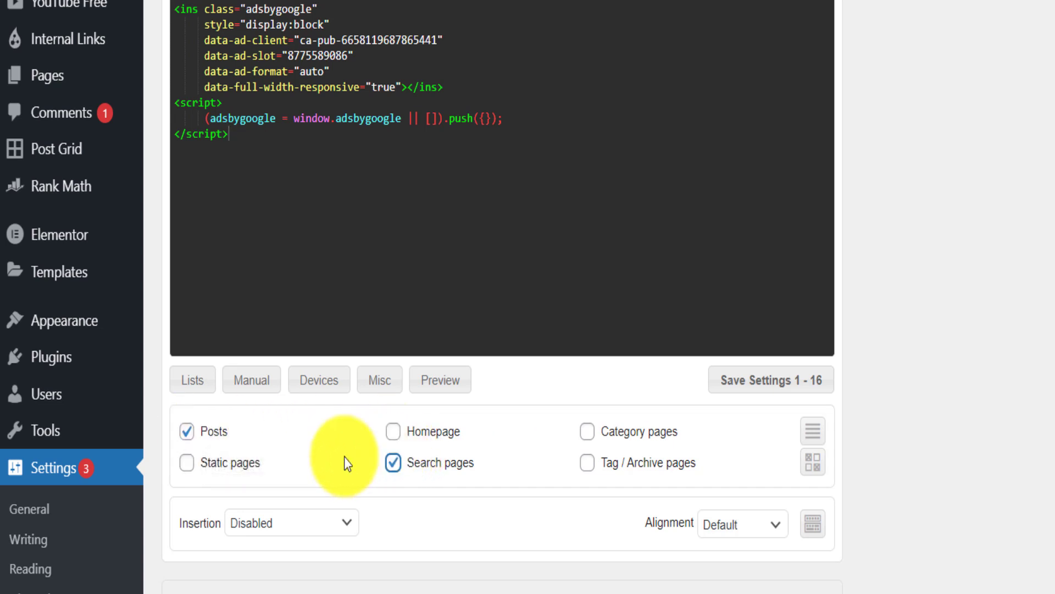
pyautogui.click(187, 462)
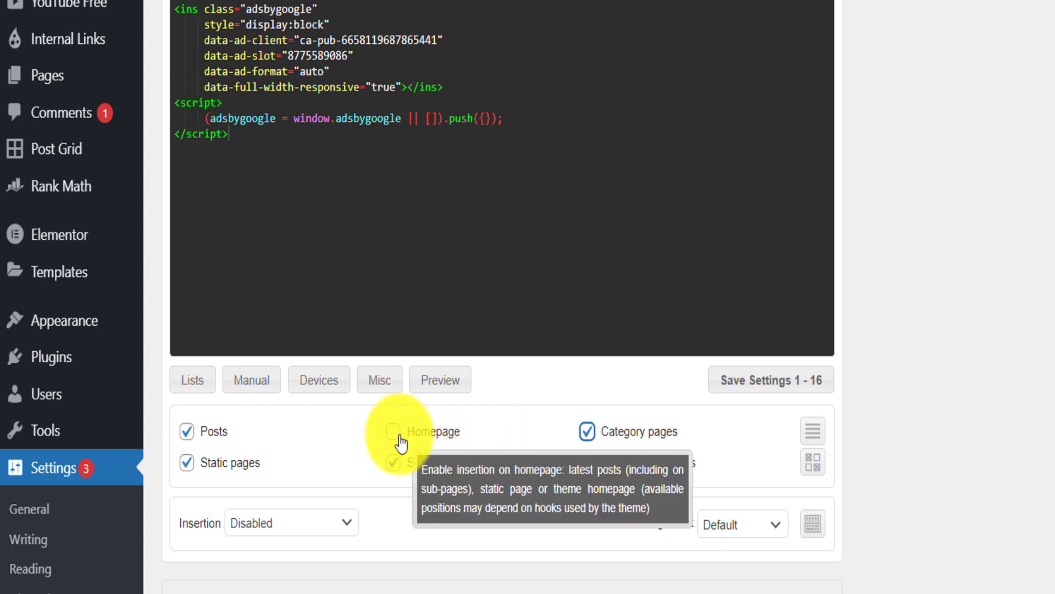
# - Set Block 13's insertion to Before paragraph, number 1
pyautogui.scroll(-4, 547, 477)
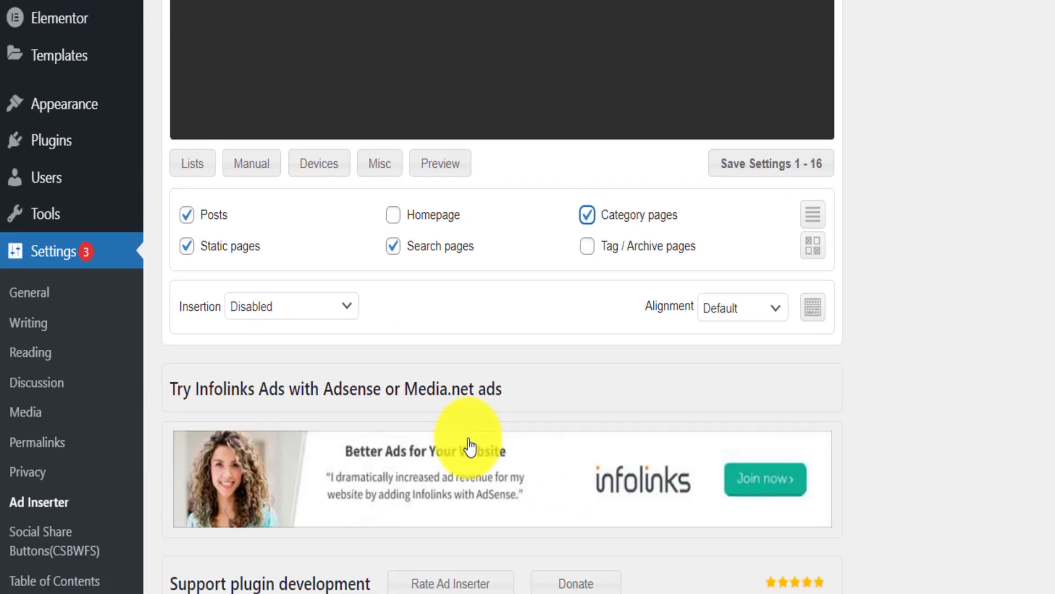
pyautogui.click(343, 318)
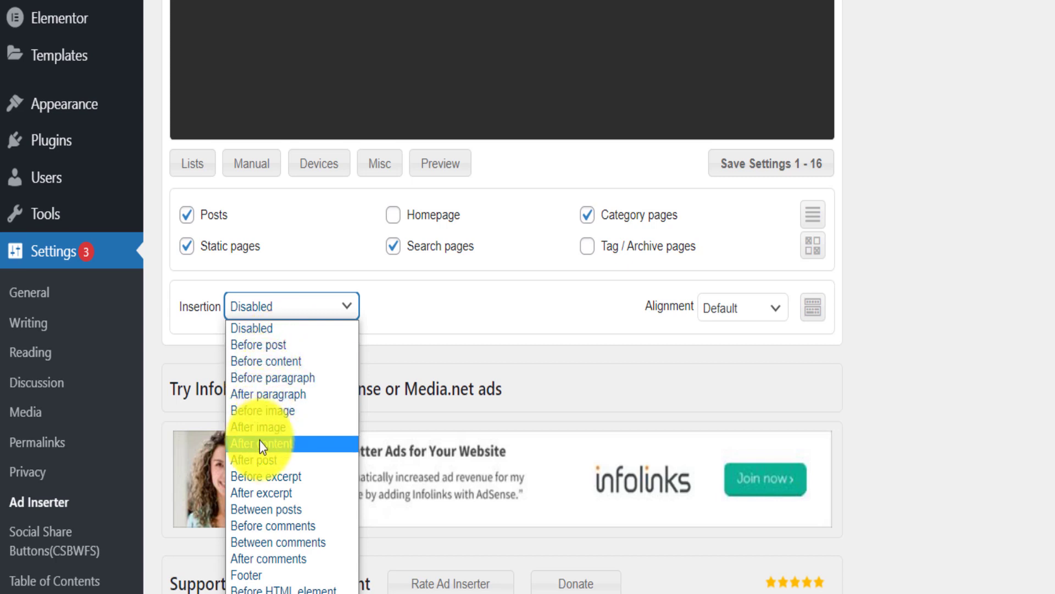
pyautogui.click(276, 382)
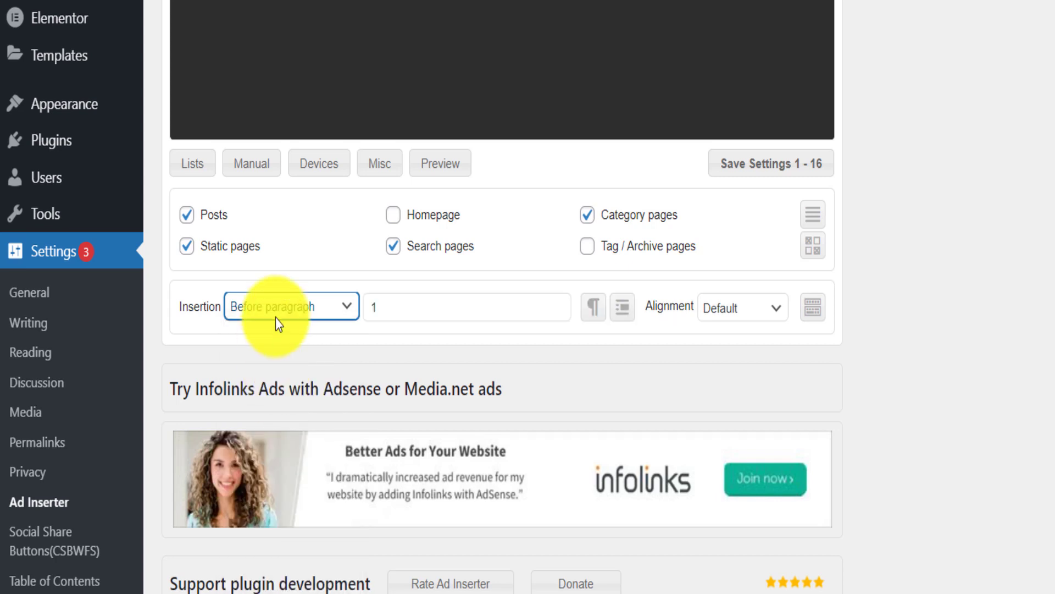
pyautogui.click(390, 311)
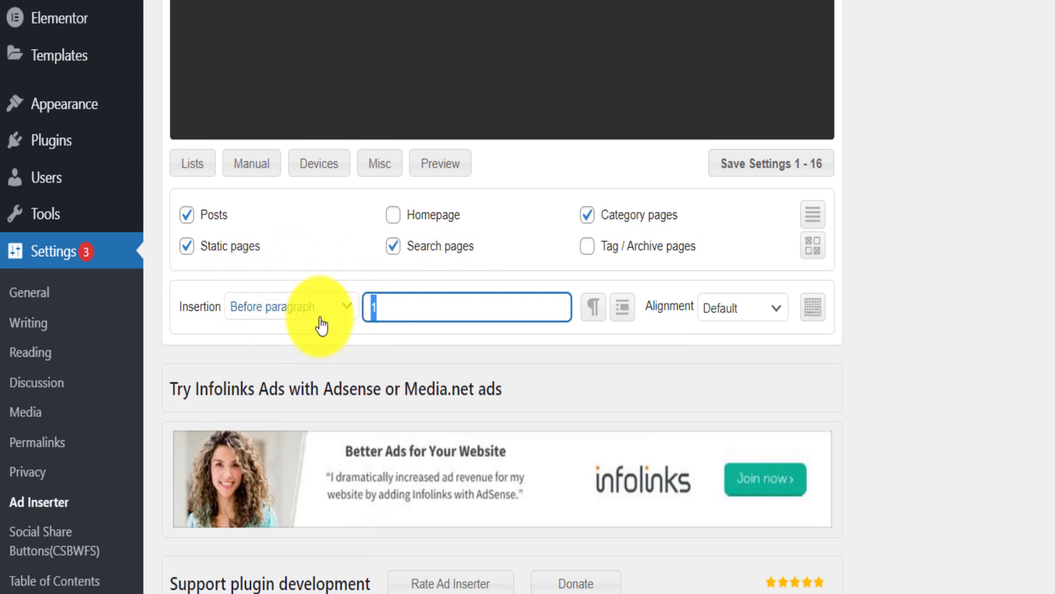
pyautogui.click(303, 326)
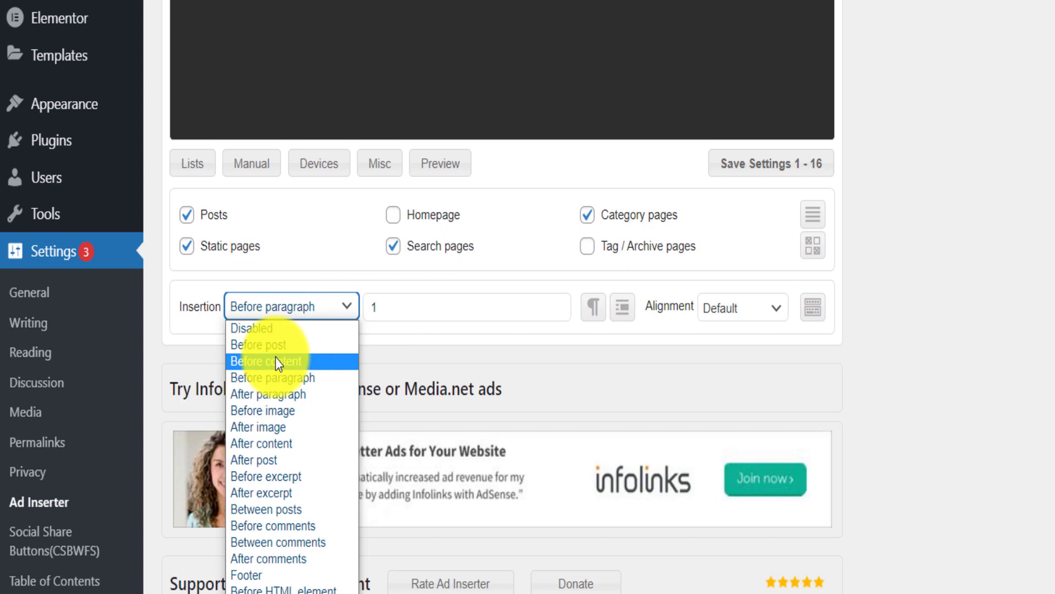
pyautogui.scroll(4, 748, 387)
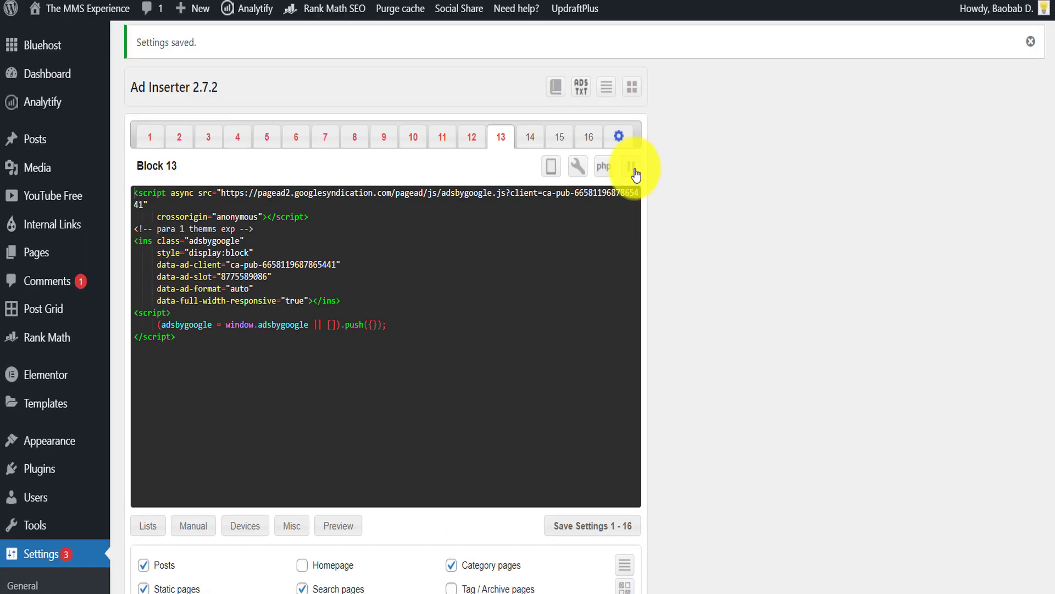
# - Look through Blocks 12 and 10, then return to Block 13
pyautogui.click(463, 140)
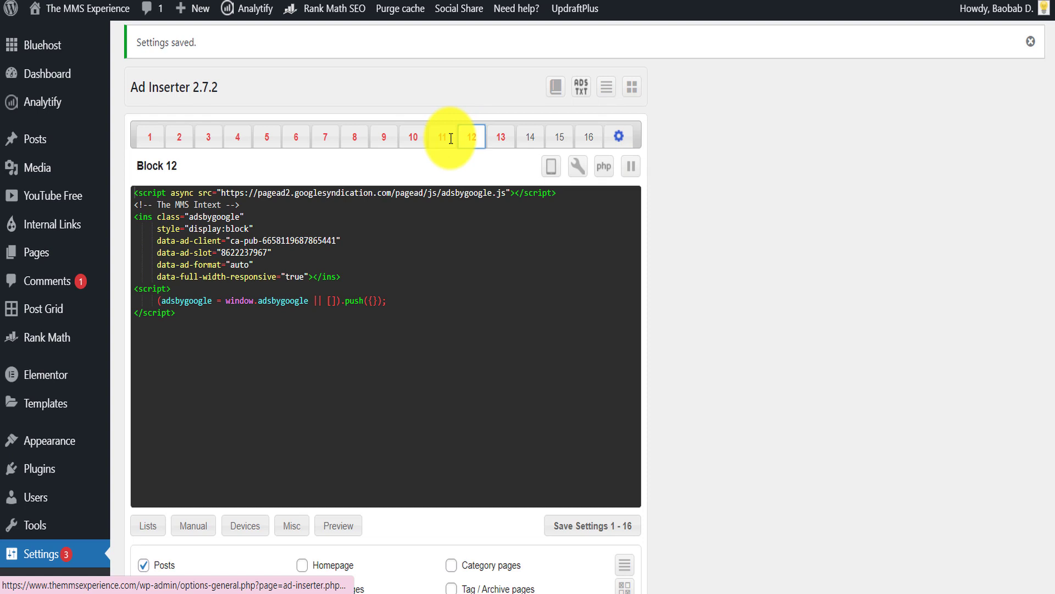
pyautogui.click(419, 142)
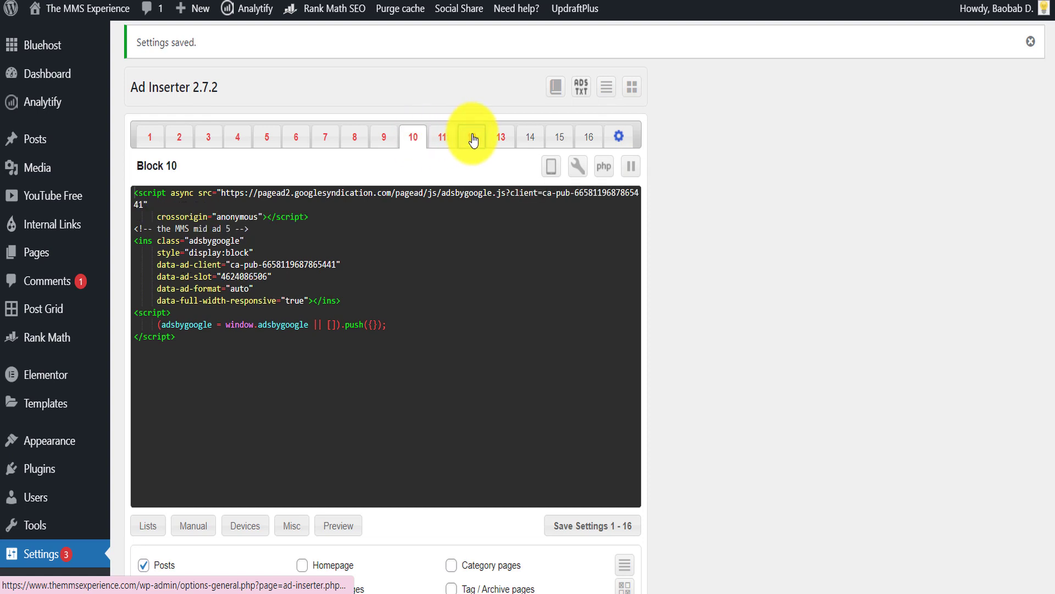
pyautogui.click(474, 141)
pyautogui.click(500, 138)
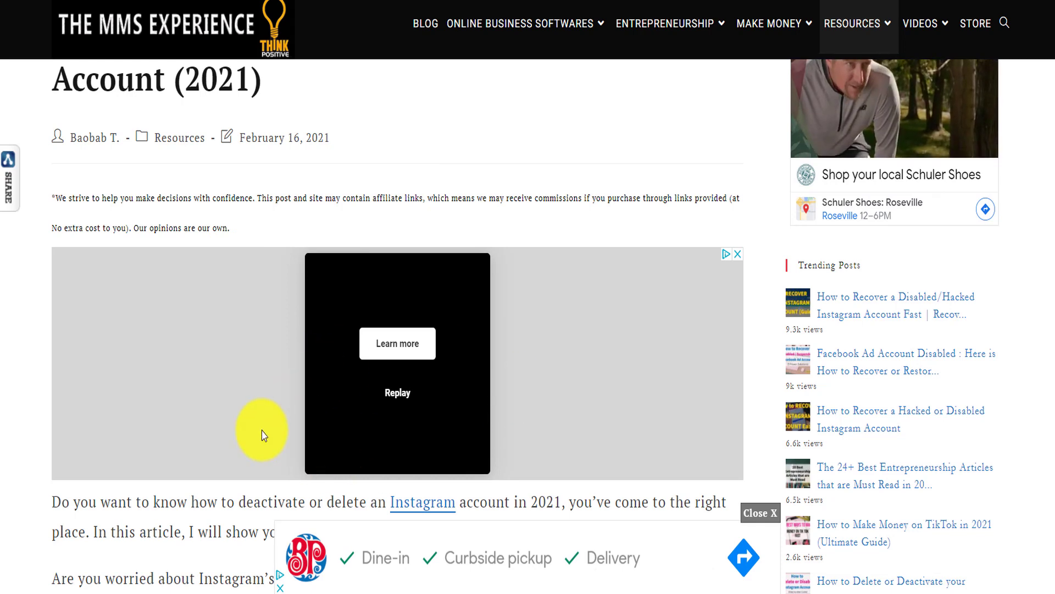
# - In the live article, select the opening paragraph just below the new ad
pyautogui.moveTo(46, 502); pyautogui.dragTo(721, 525)
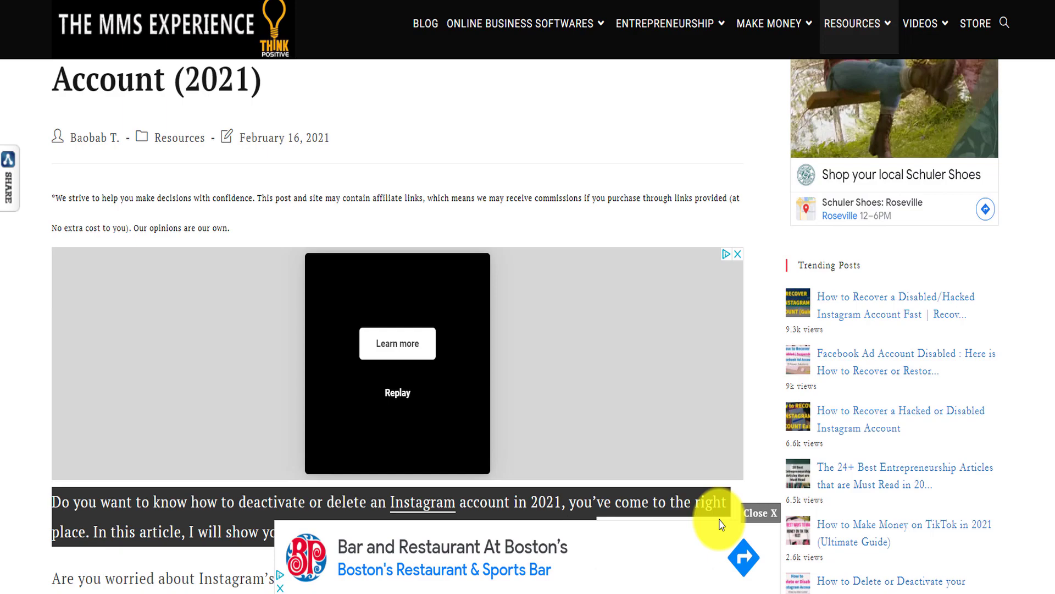
pyautogui.scroll(2, 721, 525)
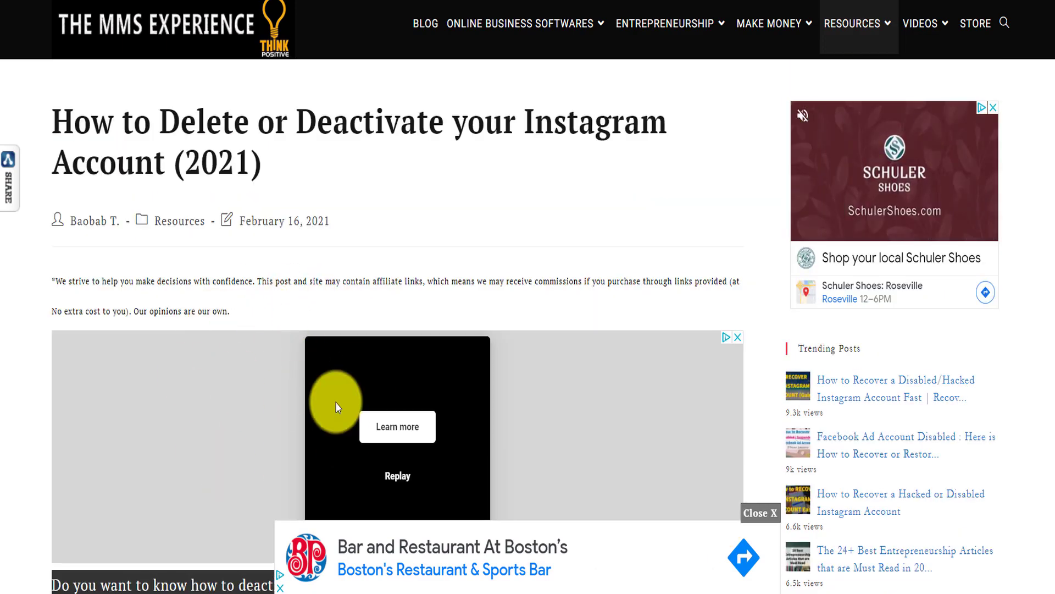
pyautogui.scroll(-5, 338, 408)
pyautogui.scroll(-15, 287, 153)
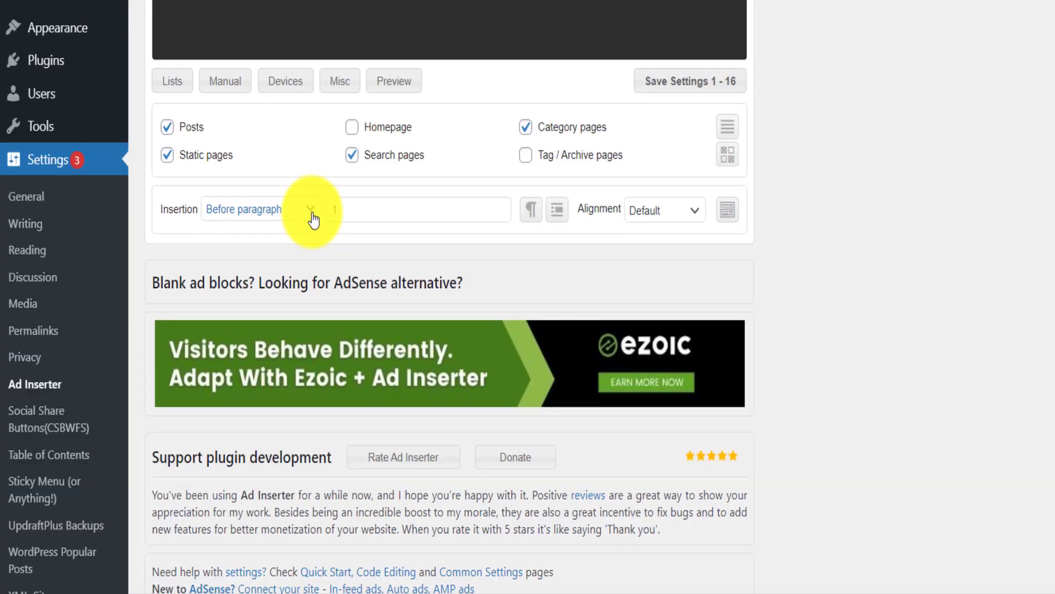
# - Change the block's insertion from After post to After image, selecting image number 10
pyautogui.write('10')
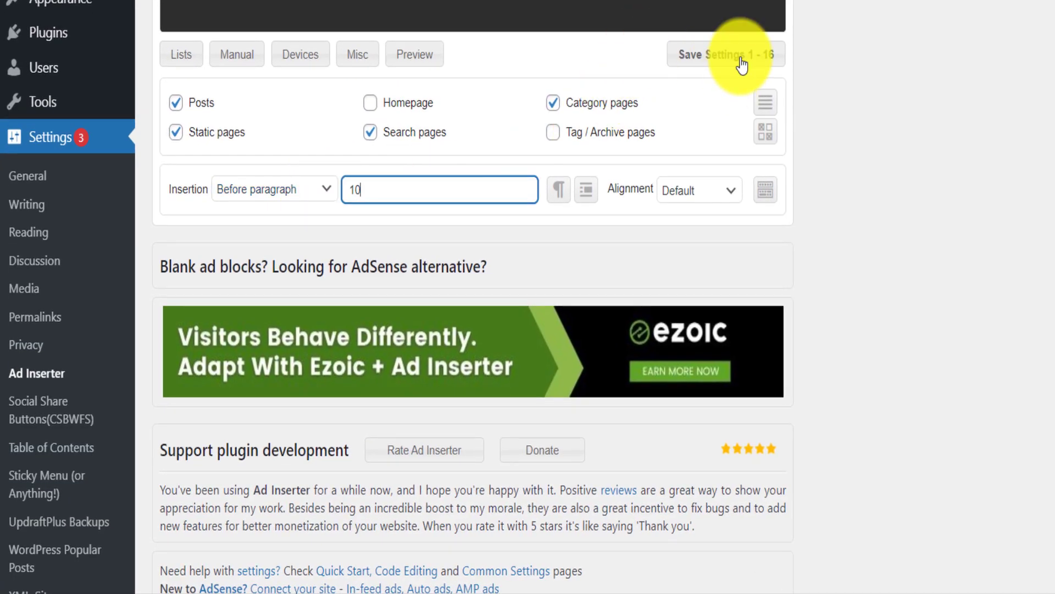
pyautogui.moveTo(387, 196)
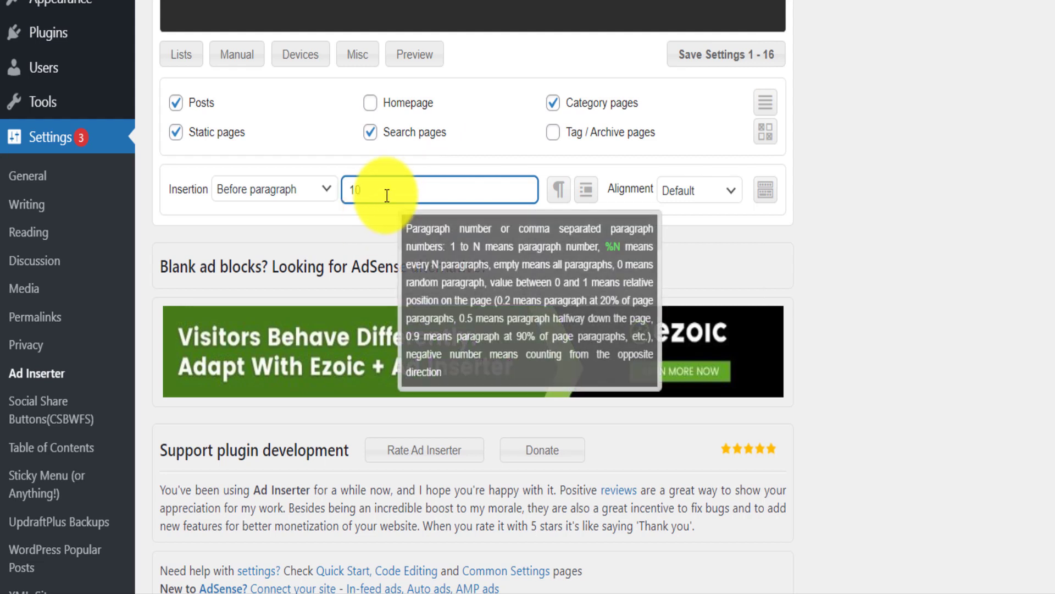
pyautogui.click(282, 193)
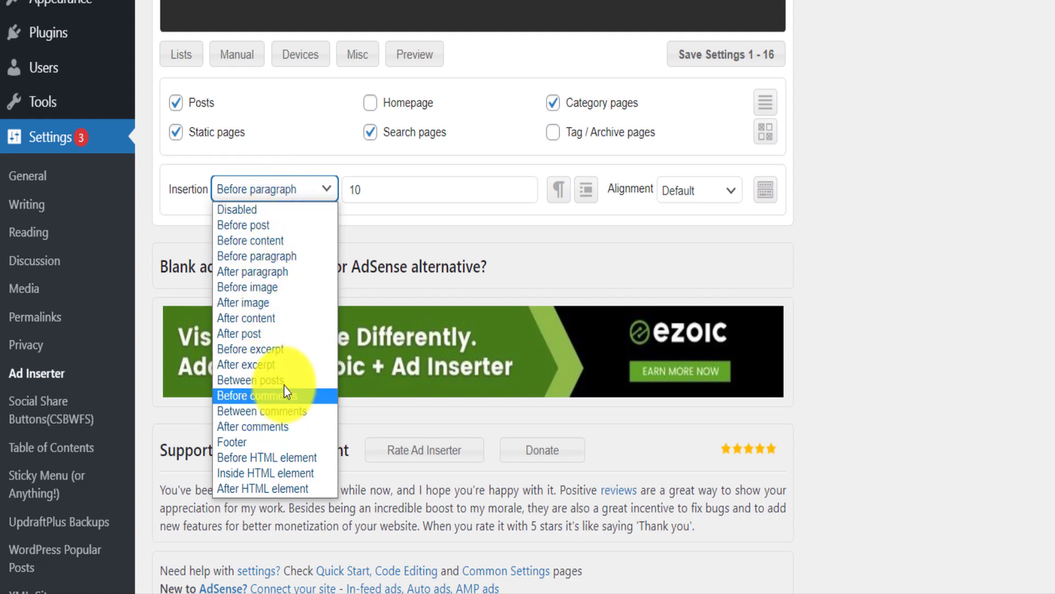
pyautogui.click(253, 318)
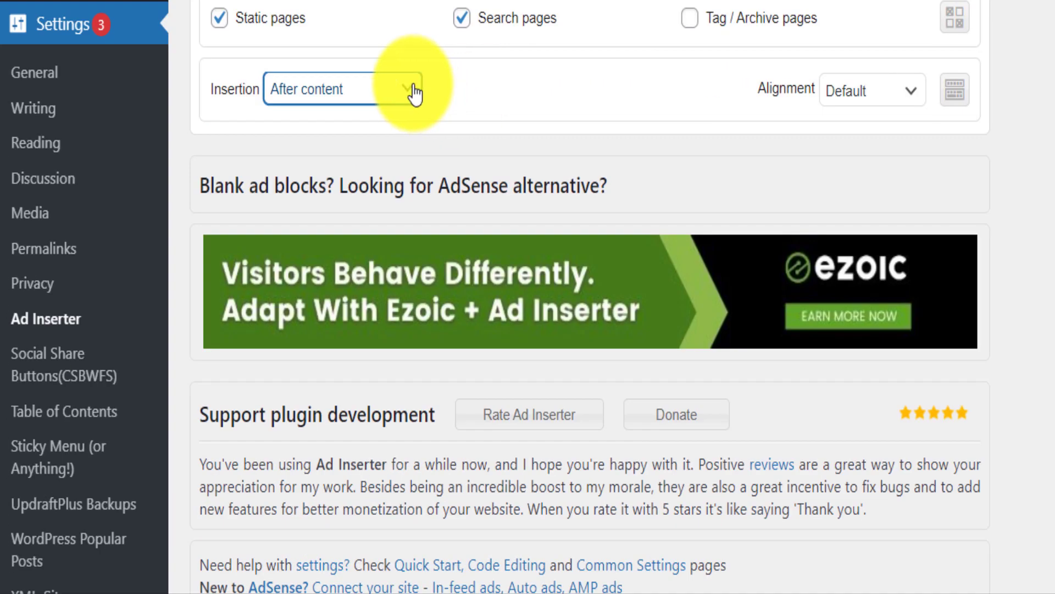
pyautogui.click(415, 94)
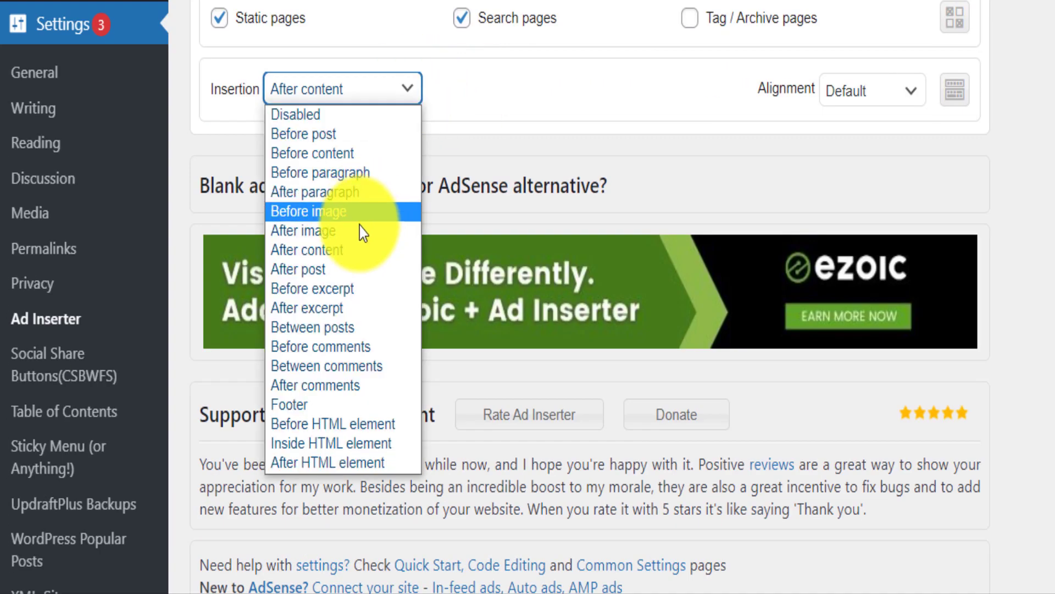
pyautogui.click(334, 270)
pyautogui.click(375, 92)
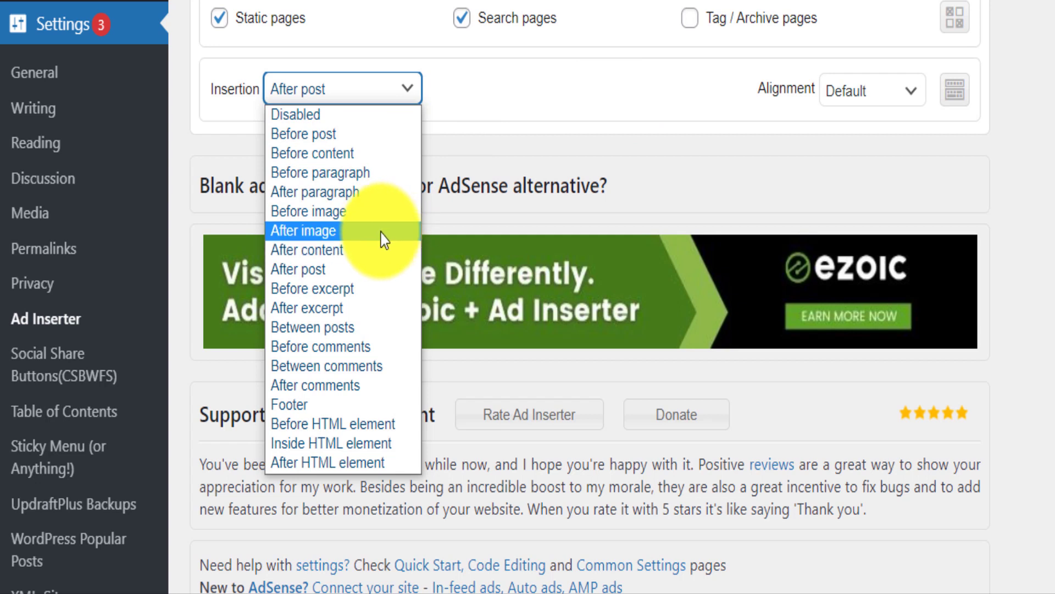
pyautogui.click(355, 241)
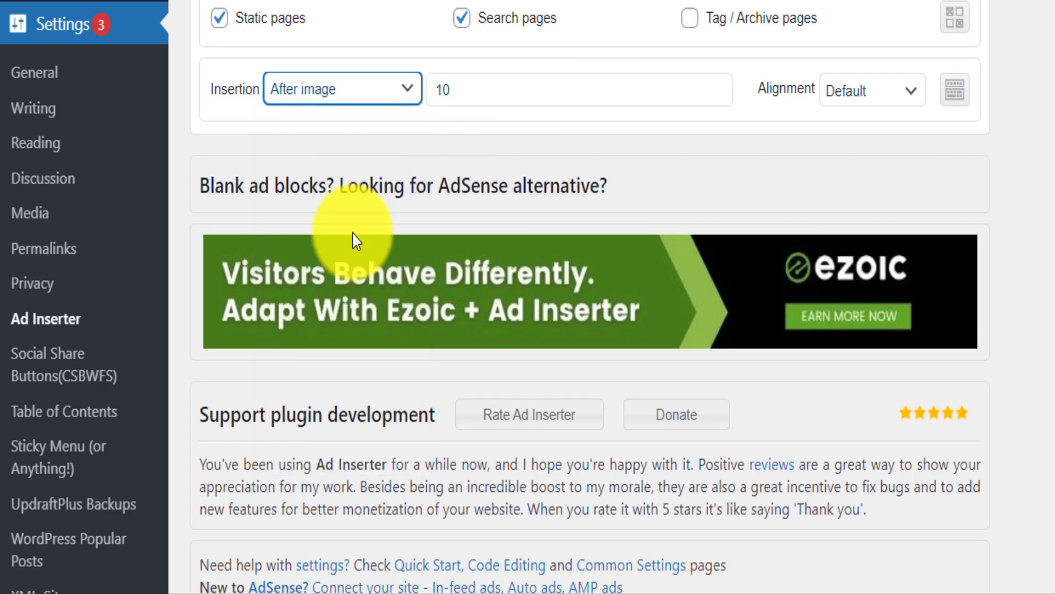
pyautogui.doubleClick(442, 87)
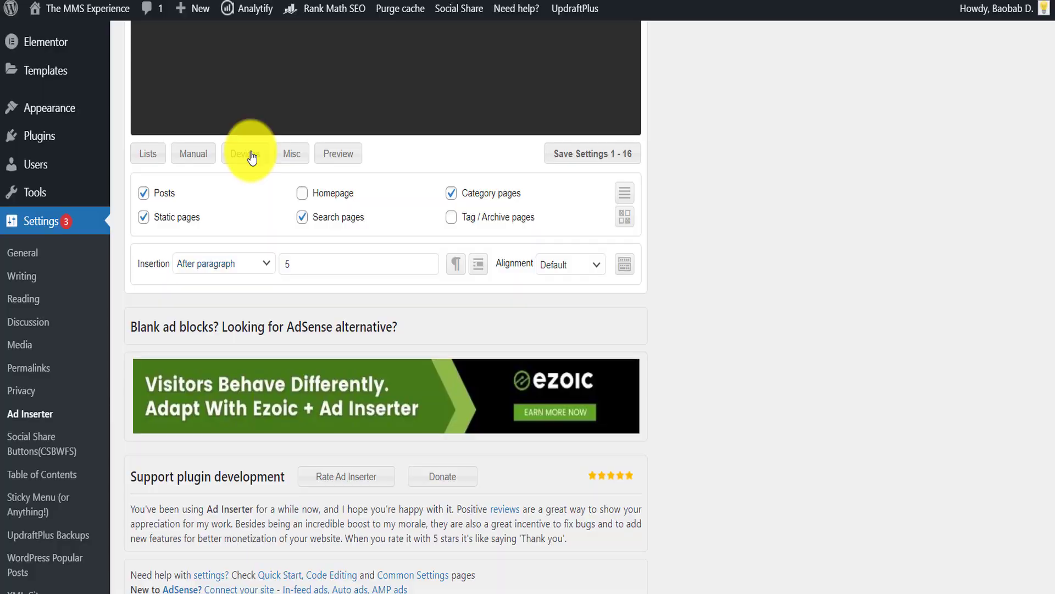
# - Show Block 13's device detection options and tick Tablet for client-side detection
pyautogui.click(251, 155)
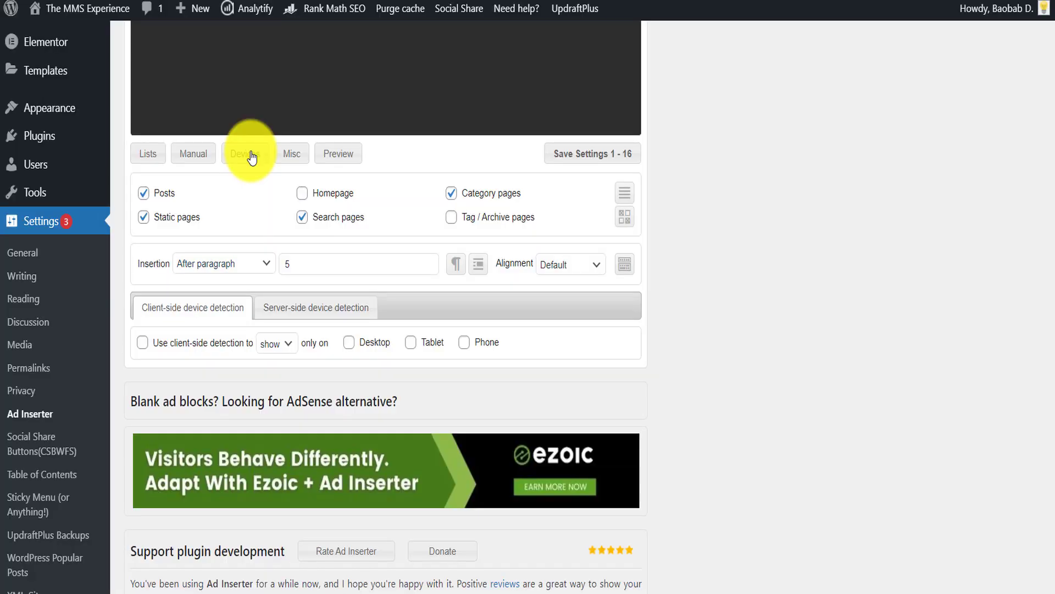
pyautogui.click(288, 346)
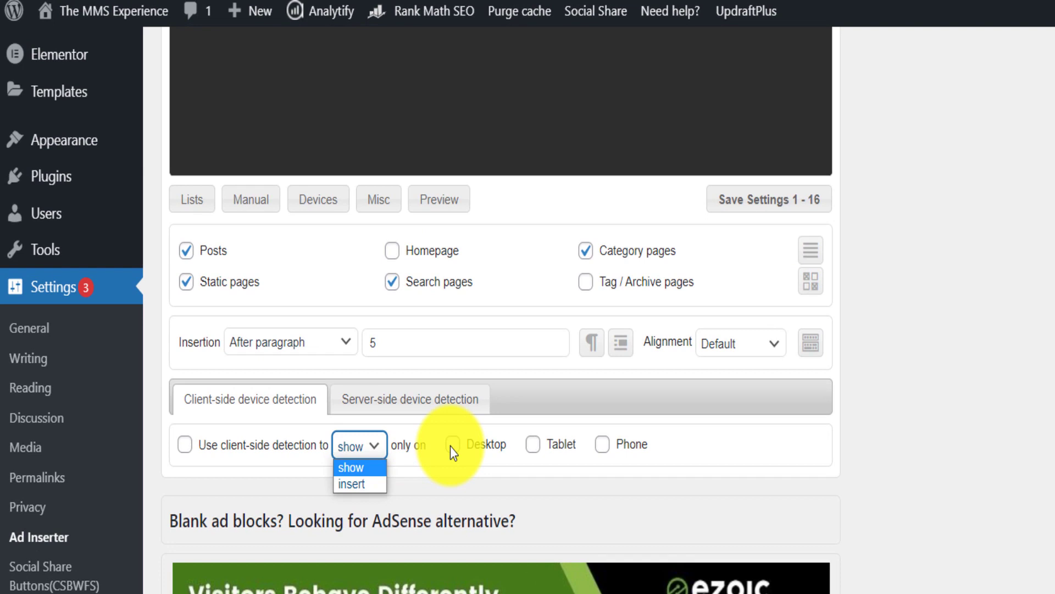
pyautogui.click(699, 470)
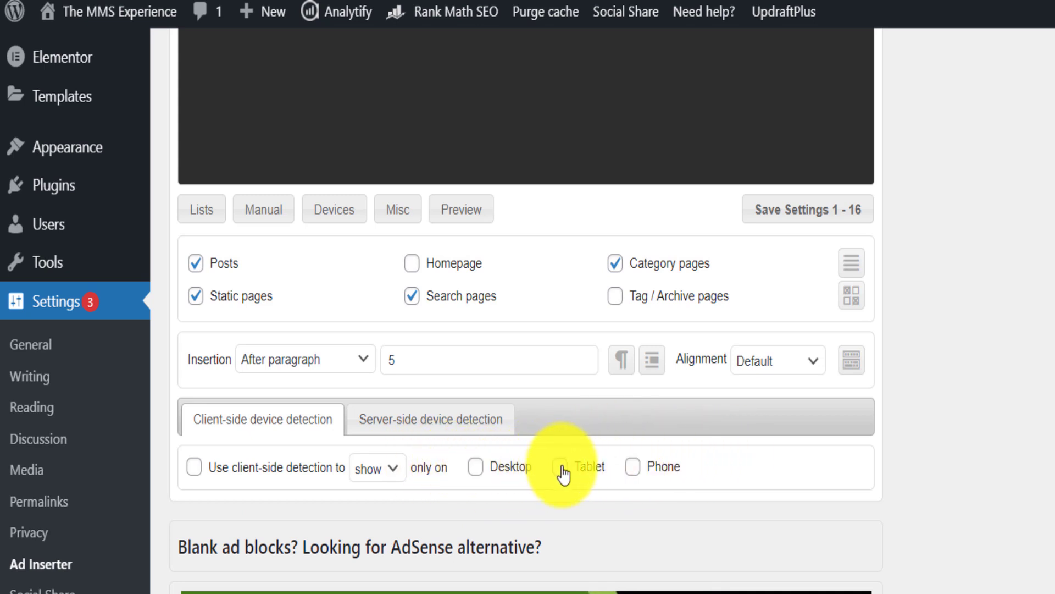
pyautogui.click(561, 468)
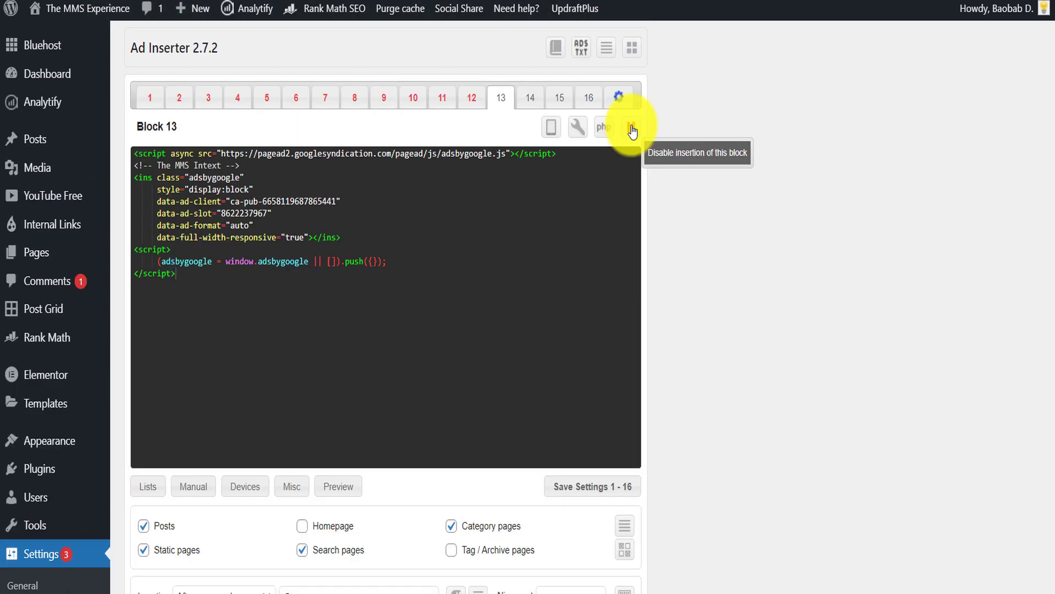
# - Toggle Block 13's insertion, then set its Insertion position to Disabled
pyautogui.click(632, 129)
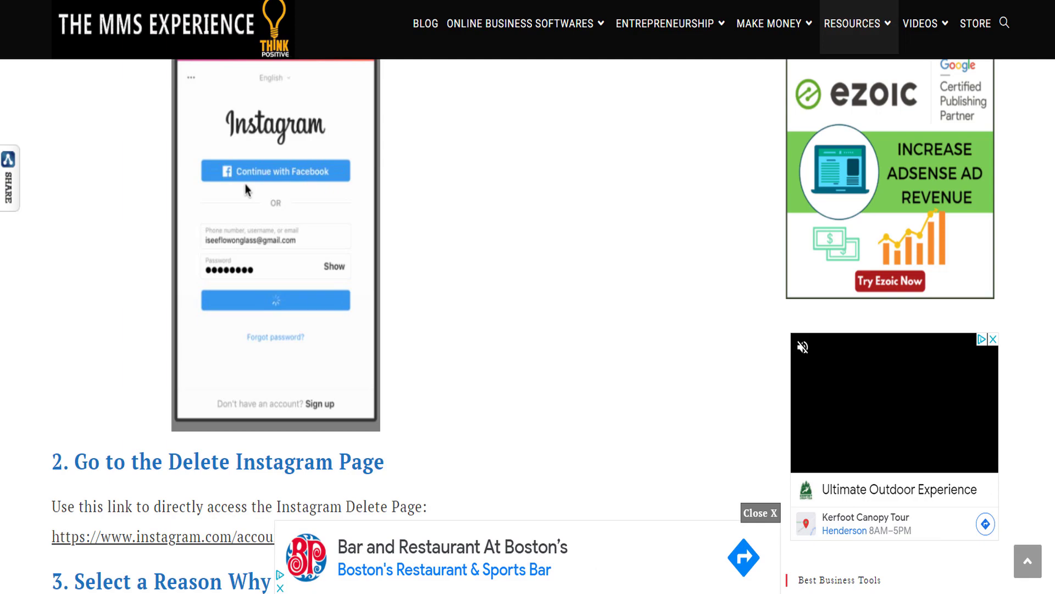
pyautogui.scroll(15, 490, 255)
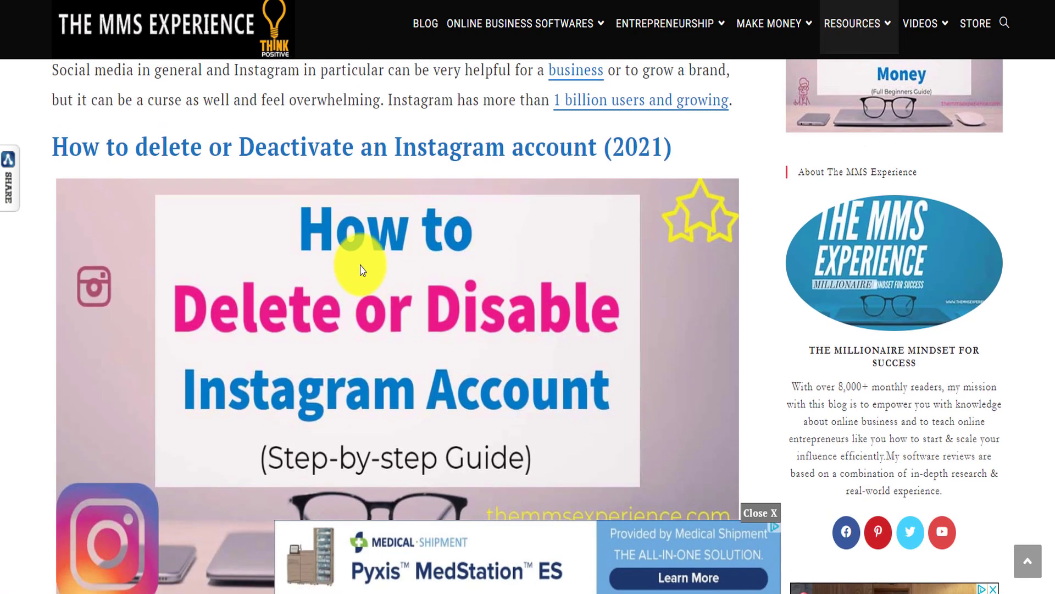
pyautogui.scroll(10, 362, 269)
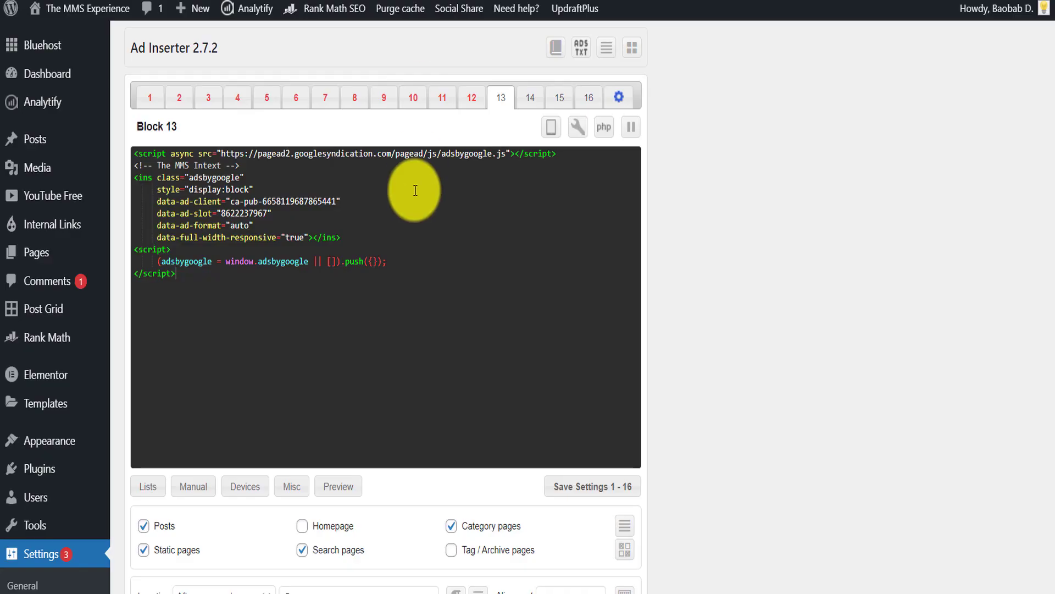
pyautogui.scroll(-4, 518, 495)
pyautogui.scroll(5, 624, 77)
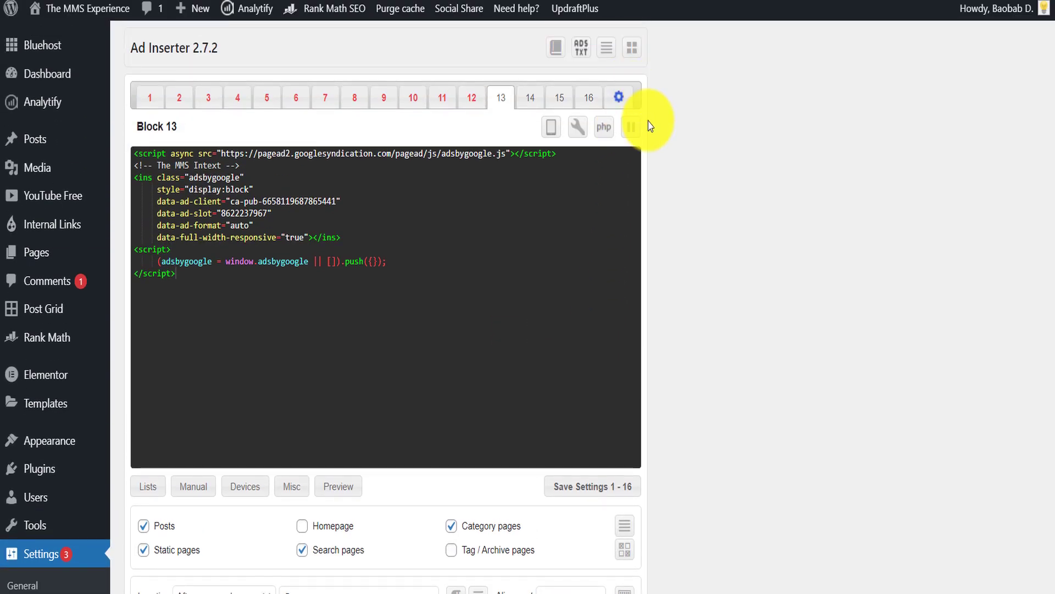
pyautogui.scroll(-8, 389, 283)
pyautogui.scroll(4, 278, 248)
pyautogui.scroll(-1, 259, 268)
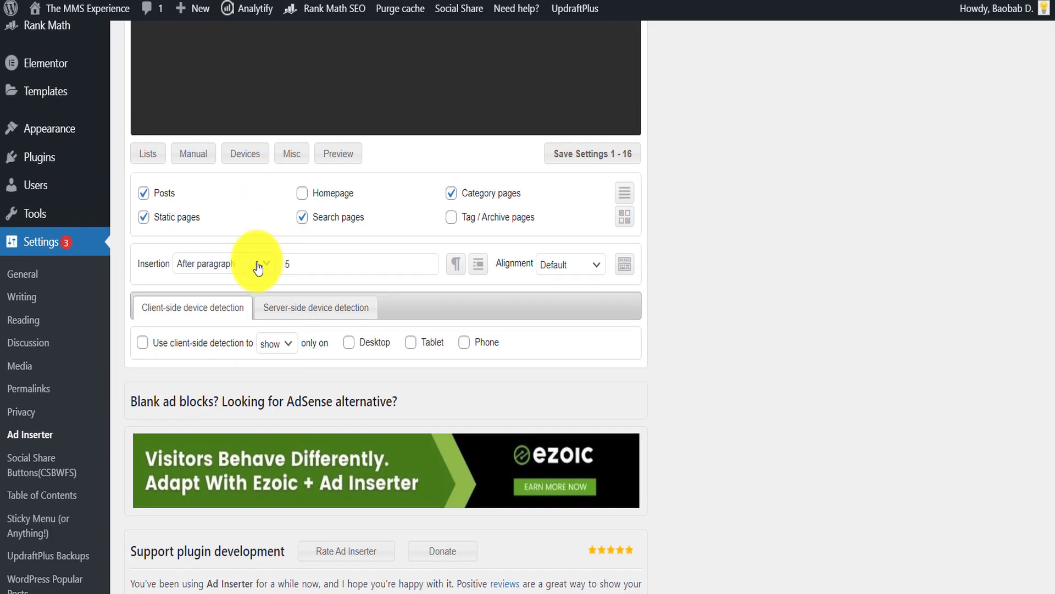
pyautogui.click(258, 268)
pyautogui.click(219, 276)
pyautogui.scroll(4, 627, 242)
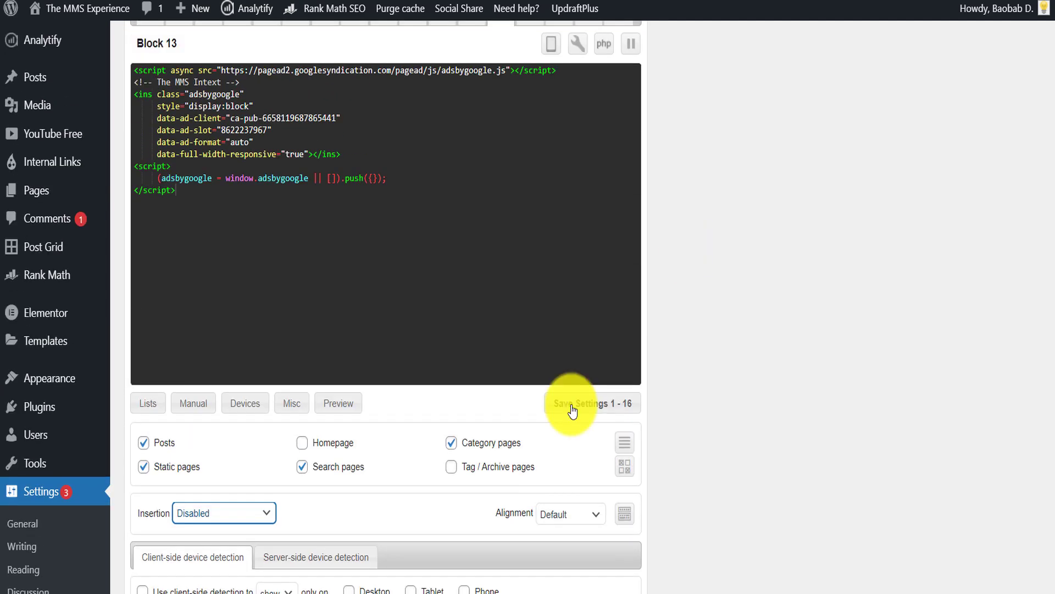
pyautogui.scroll(2, 709, 351)
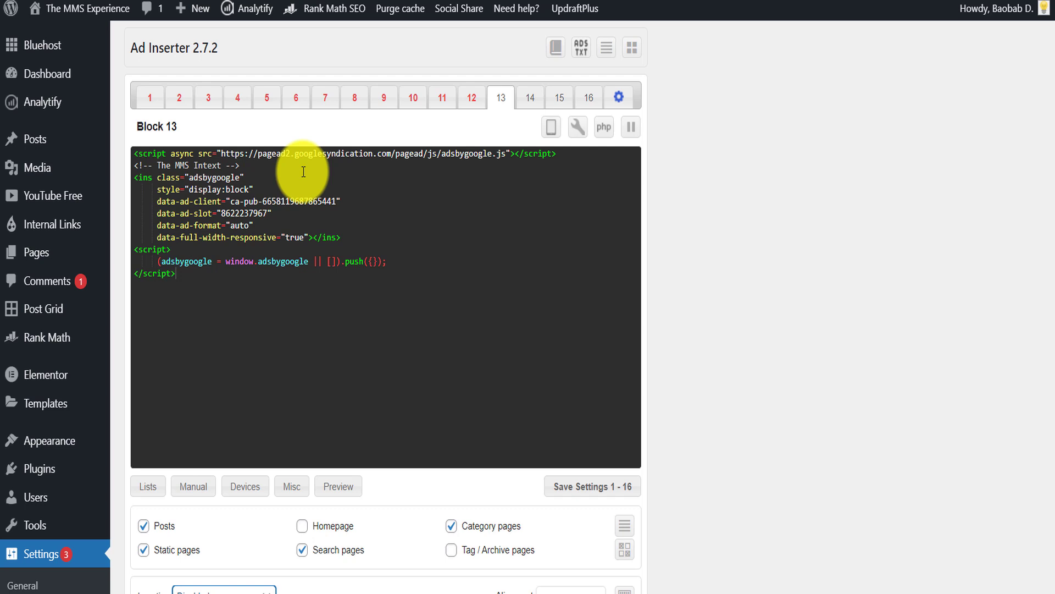
# - Back in Ad Inserter, select Block 13's AdSense code and move to empty Block 14
pyautogui.click(228, 346)
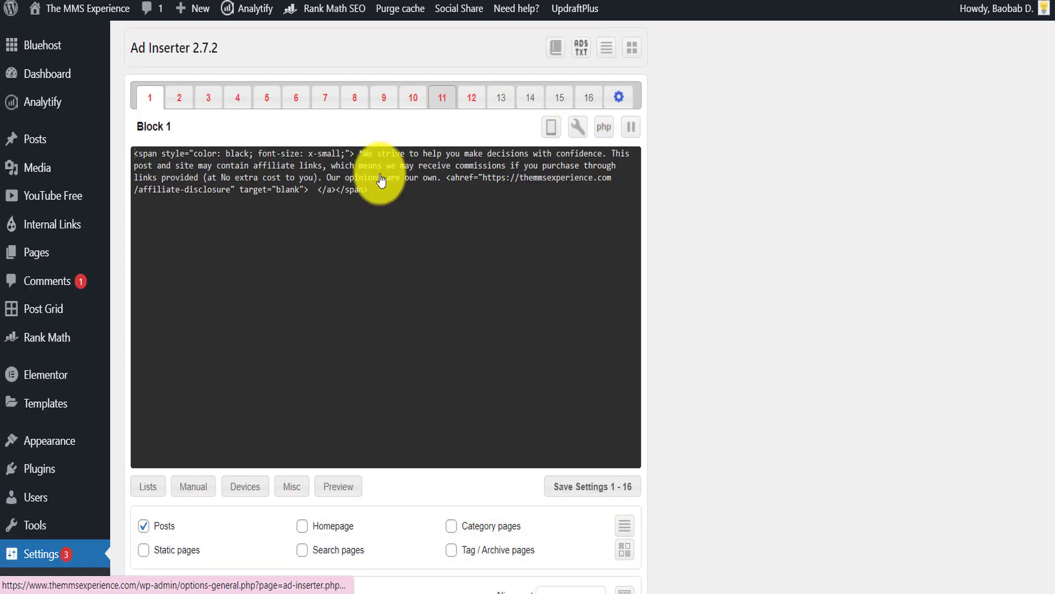
pyautogui.click(534, 101)
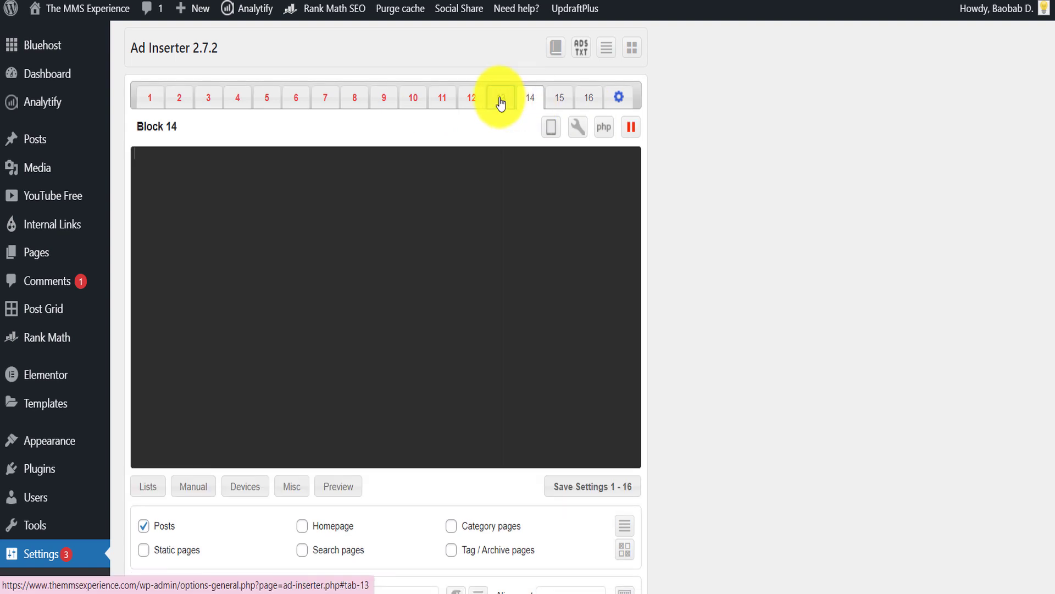
pyautogui.click(501, 98)
pyautogui.moveTo(266, 288); pyautogui.dragTo(170, 154)
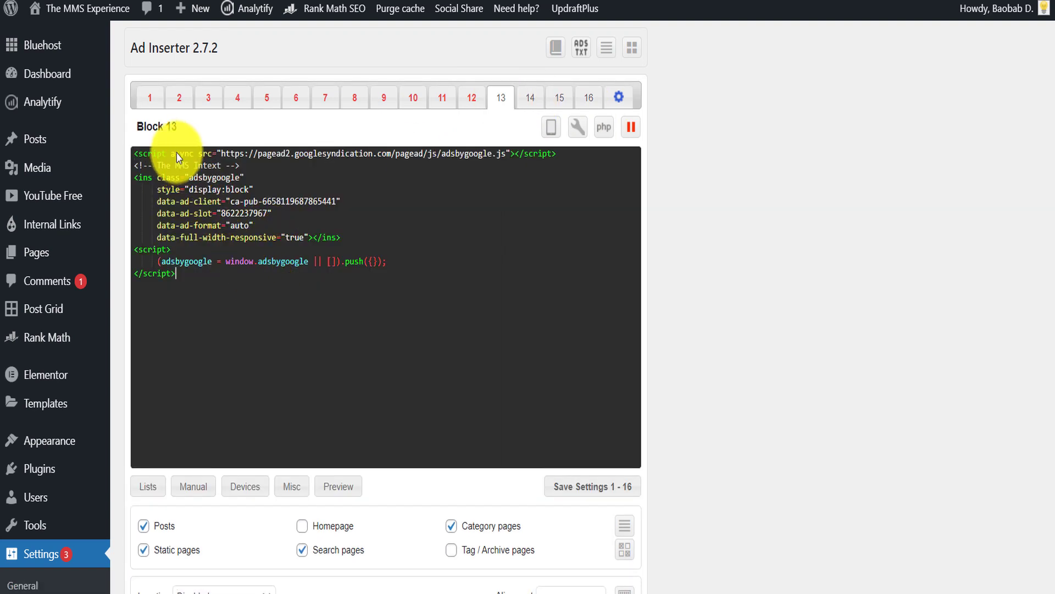
pyautogui.click(530, 98)
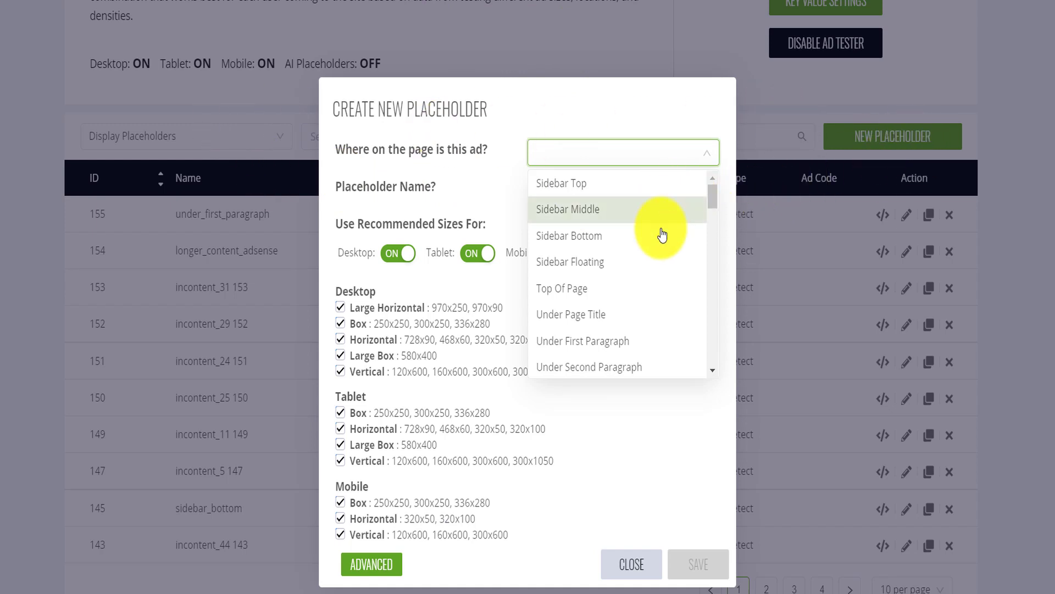
# - Choose In-Content 2 (long_content) for the new Ezoic placeholder, save it, and copy its code
pyautogui.scroll(-3, 655, 302)
pyautogui.scroll(-3, 654, 306)
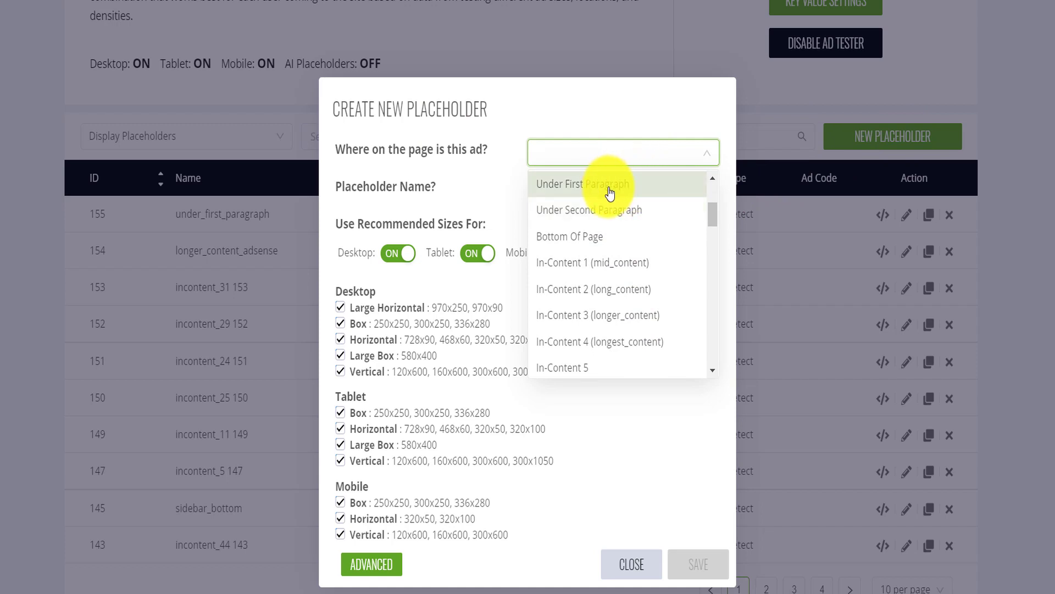
pyautogui.click(591, 287)
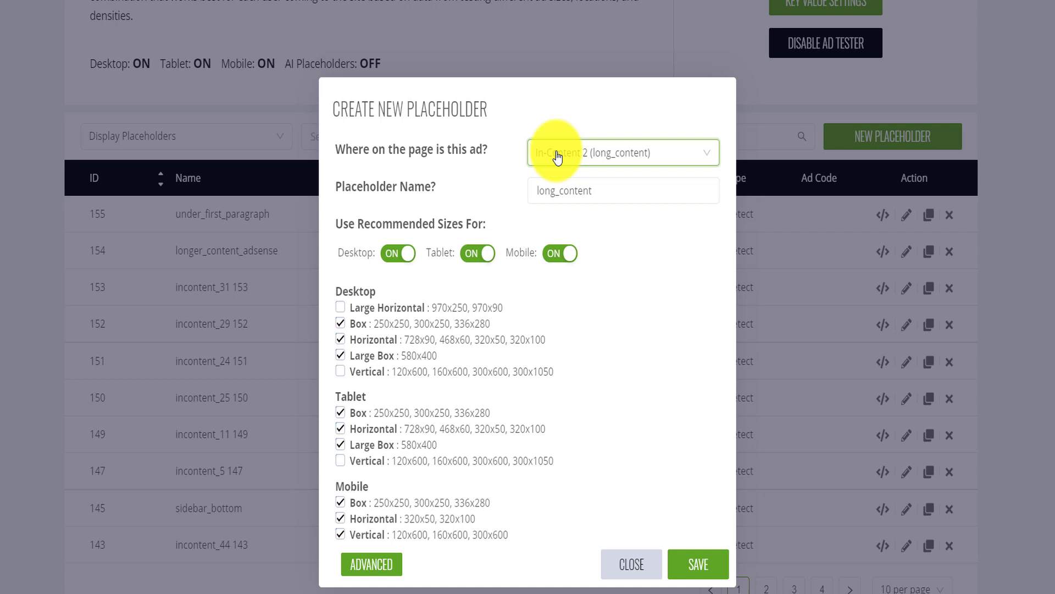
pyautogui.scroll(-1, 648, 471)
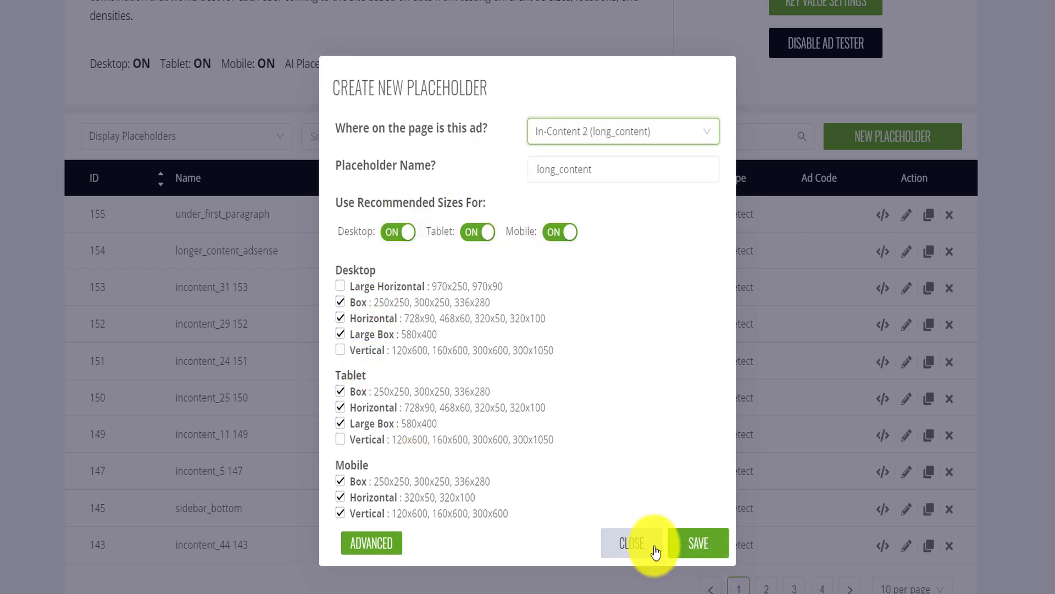
pyautogui.click(698, 544)
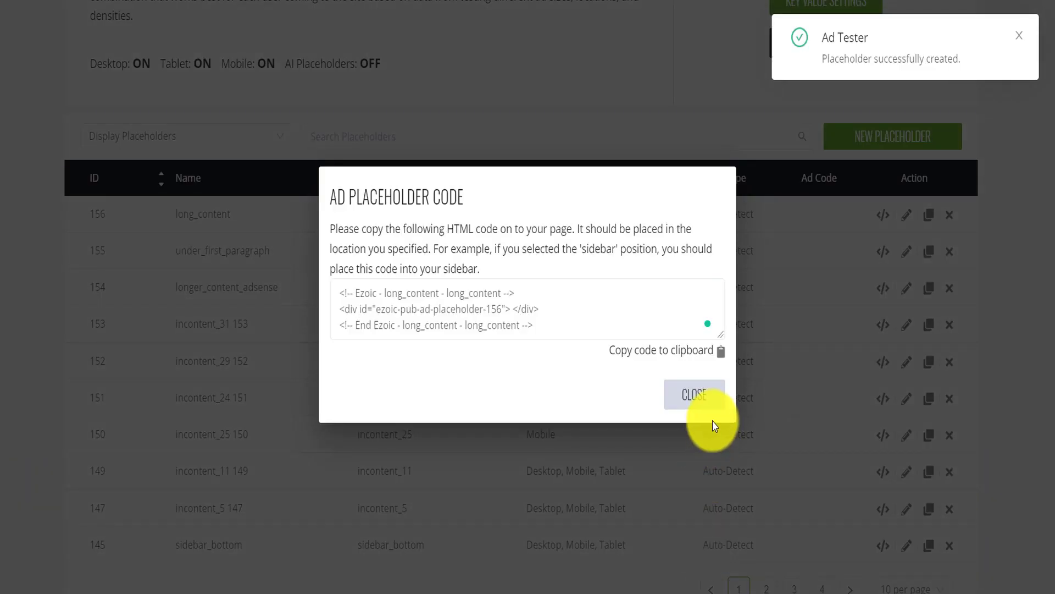
pyautogui.click(641, 356)
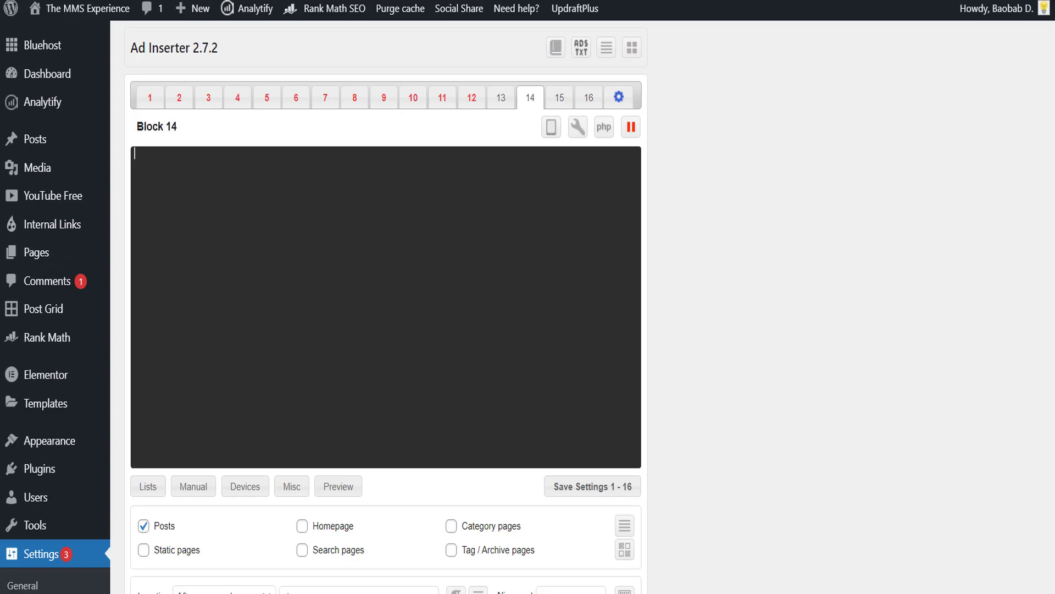
# - Paste the Ezoic long_content code into Block 14 and enable it on static and category pages
pyautogui.click(318, 185)
pyautogui.hotkey('ctrl', 'v')
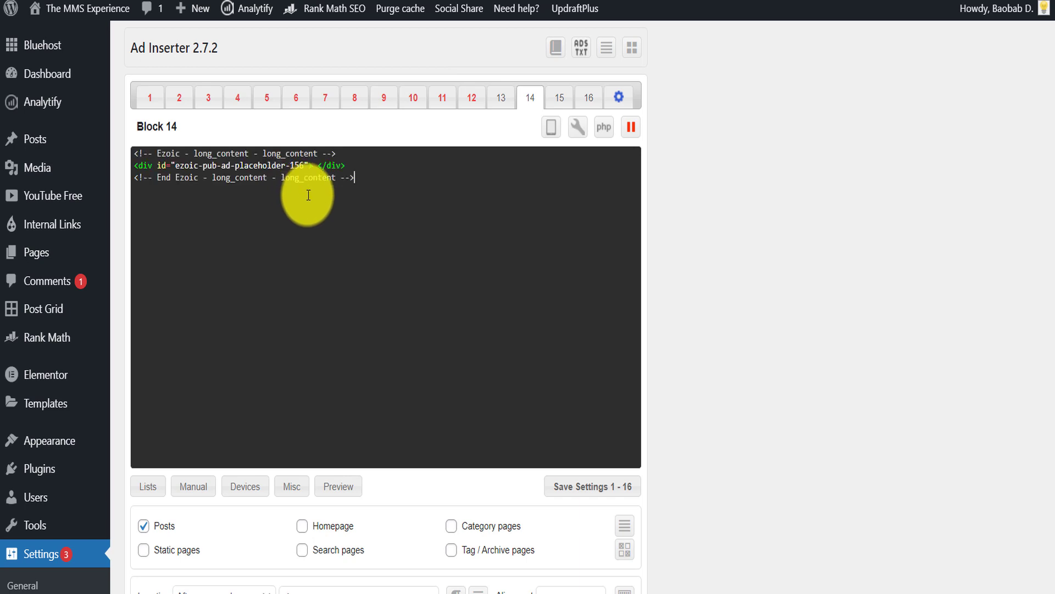
pyautogui.scroll(-3, 424, 207)
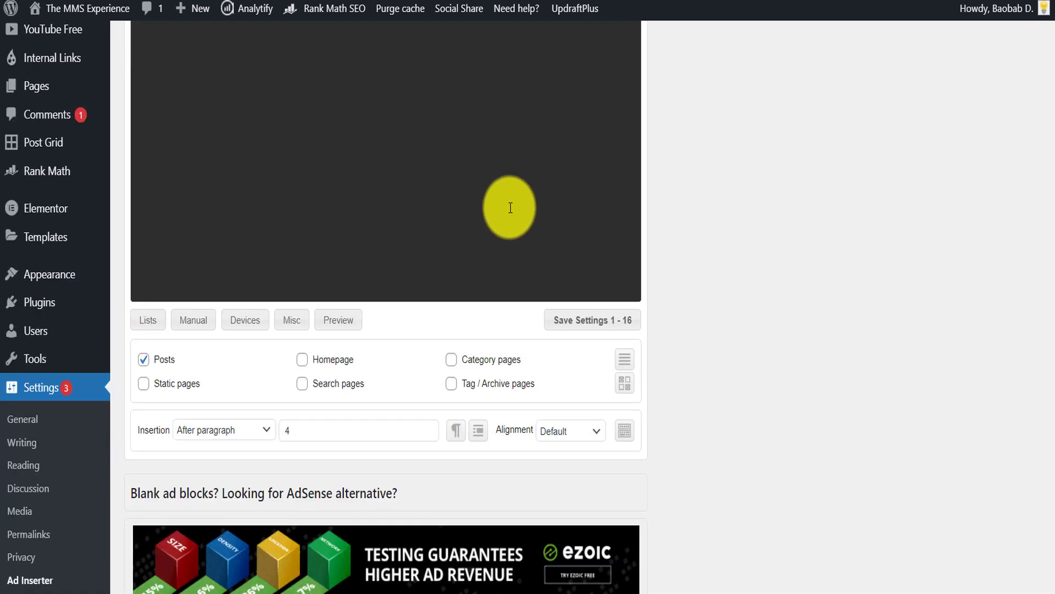
pyautogui.click(177, 383)
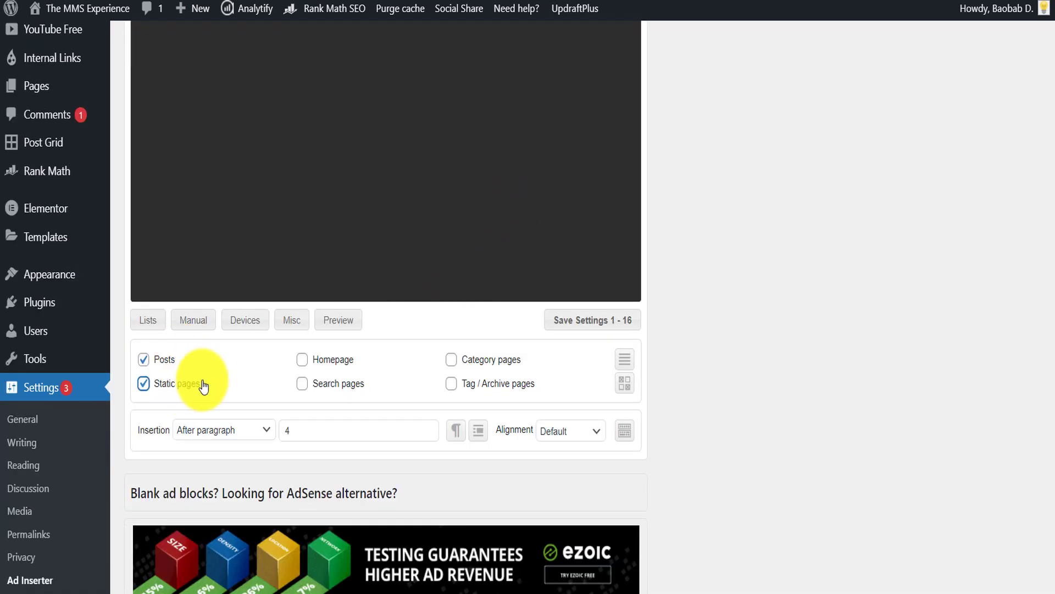
pyautogui.click(451, 364)
# - Set Block 14's insertion to After paragraph, number 80
pyautogui.click(324, 423)
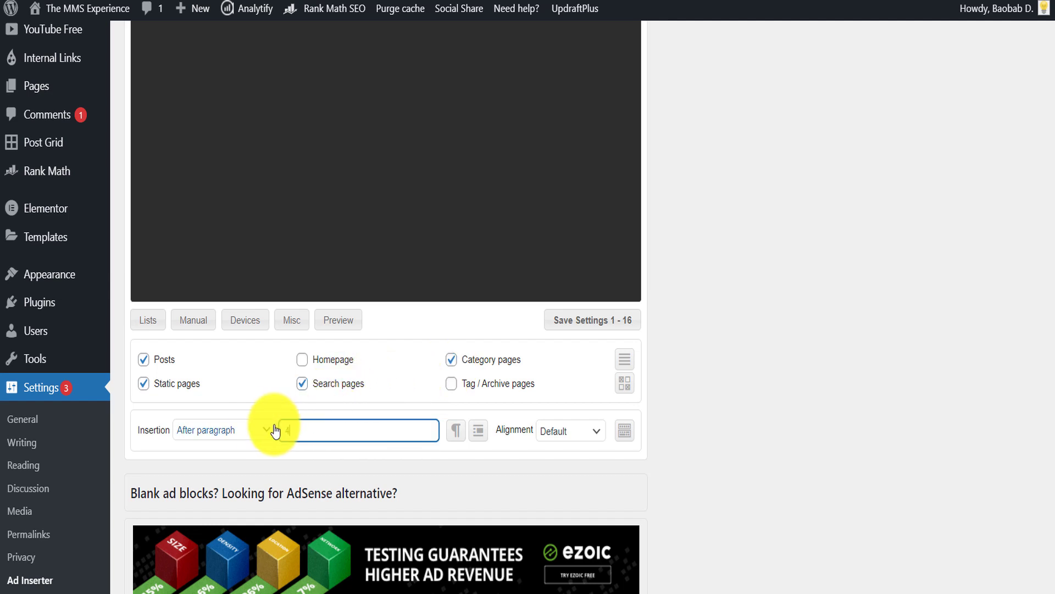
pyautogui.click(264, 430)
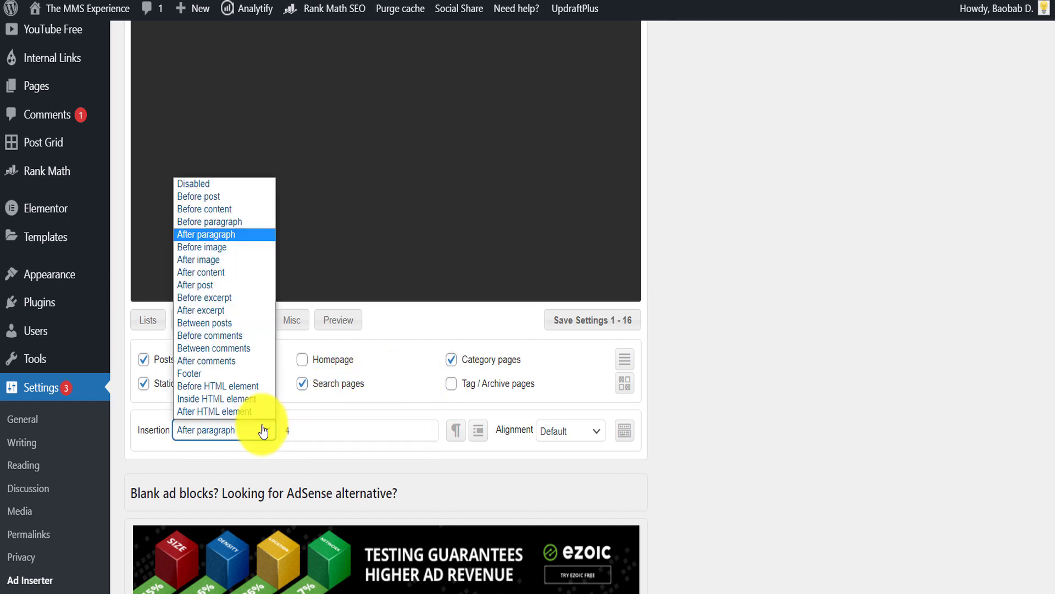
pyautogui.click(248, 260)
pyautogui.click(212, 430)
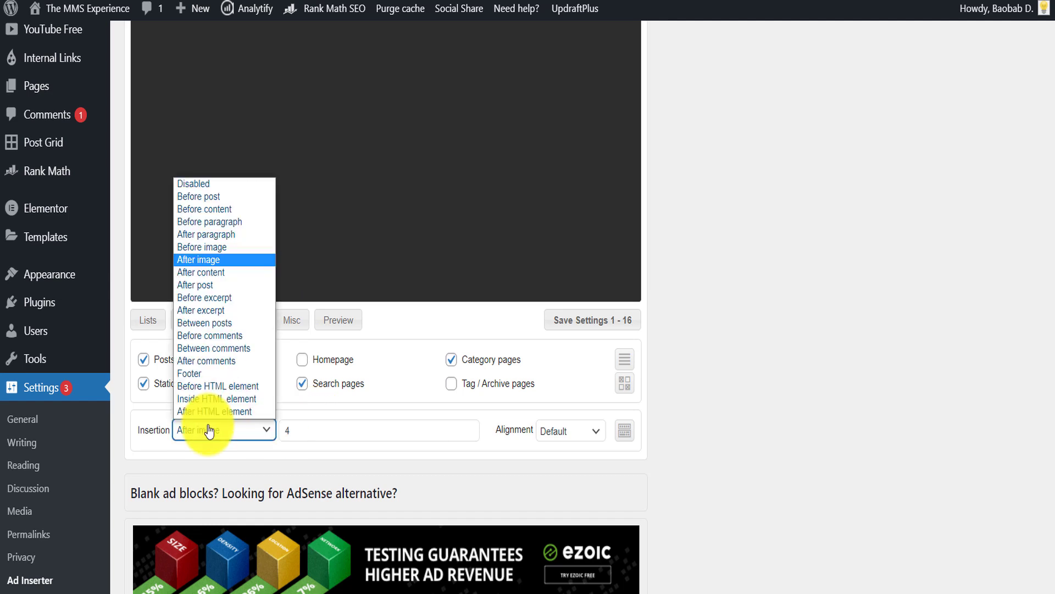
pyautogui.click(212, 235)
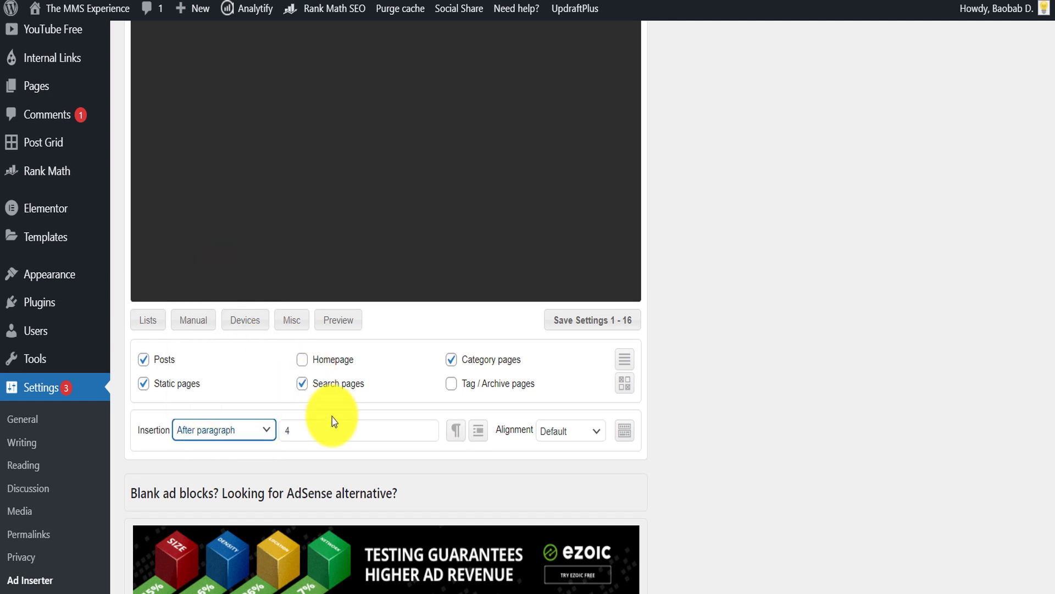
pyautogui.write('80')
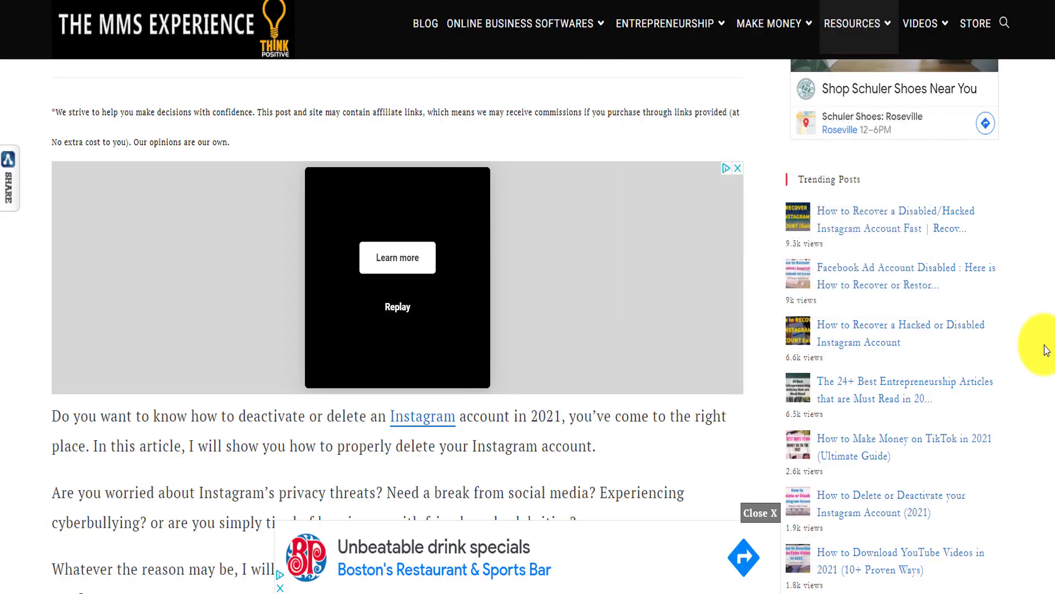
# - Scroll down the Ad Inserter page, then go to Appearance > Widgets
pyautogui.scroll(-5, 1034, 348)
pyautogui.scroll(-10, 1042, 349)
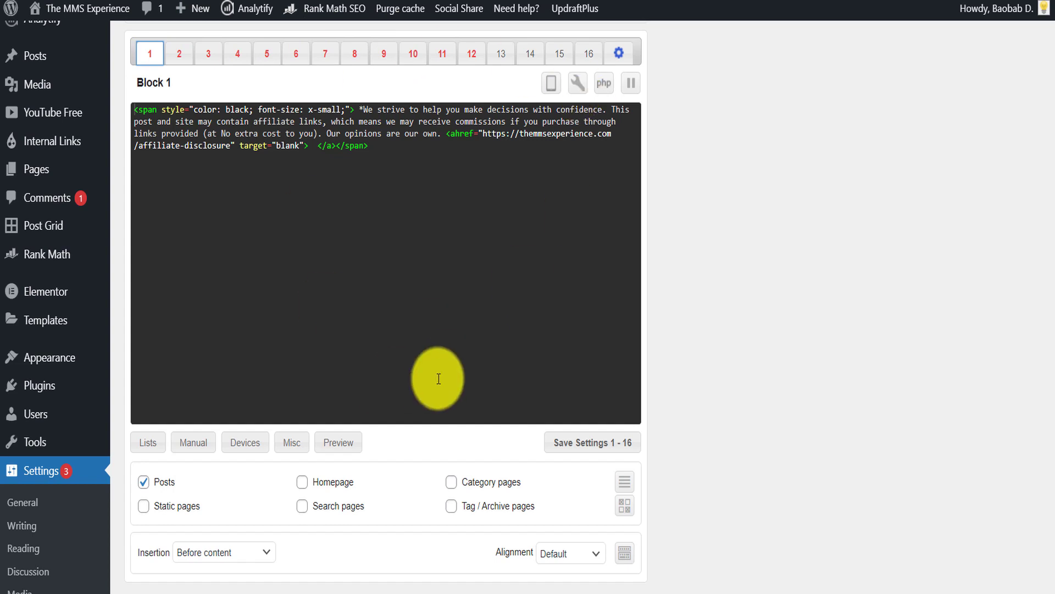
pyautogui.scroll(-5, 435, 374)
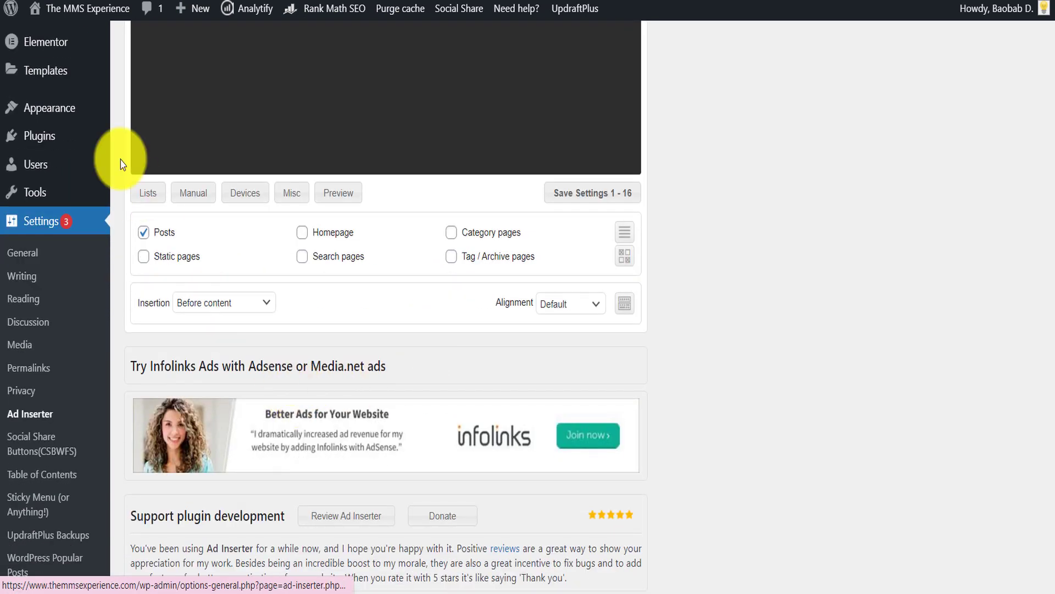
pyautogui.moveTo(48, 108)
pyautogui.click(139, 157)
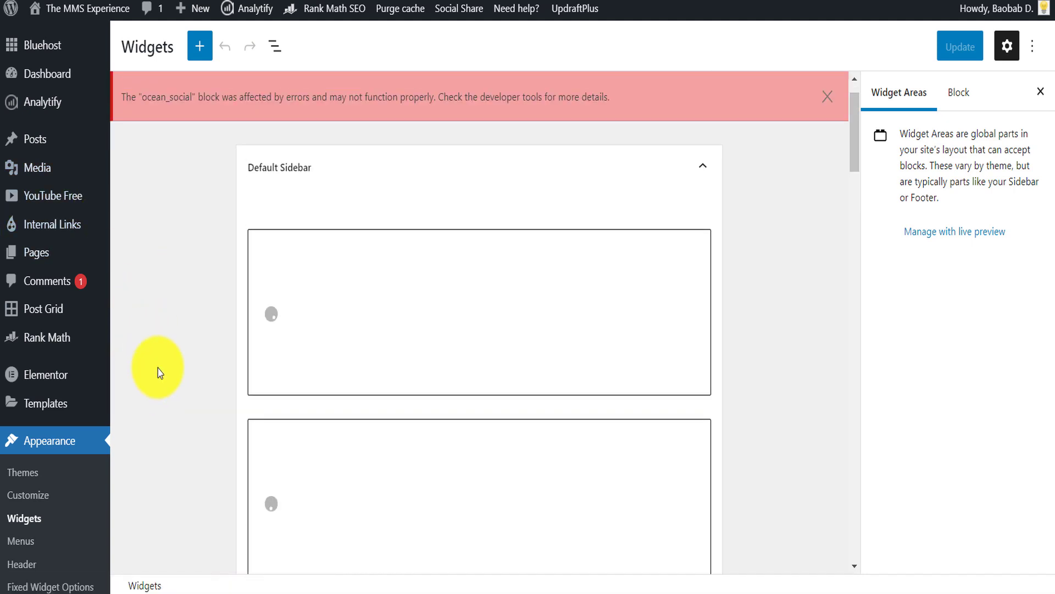
# - Activate Restore Classic Widgets under Installed Plugins, then return to Appearance > Widgets
pyautogui.scroll(-5, 159, 377)
pyautogui.moveTo(47, 484)
pyautogui.moveTo(45, 419)
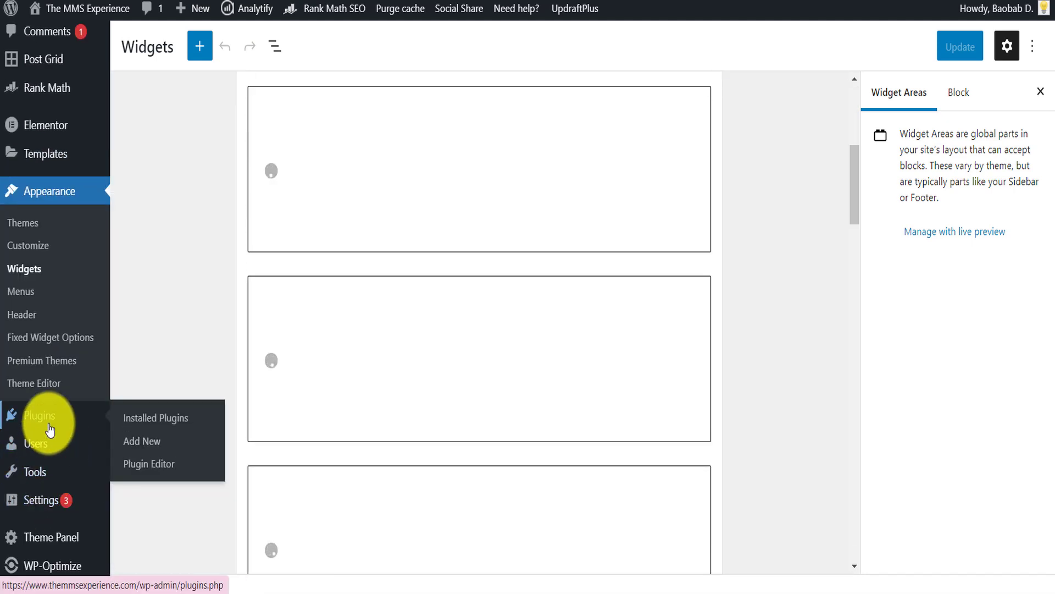
pyautogui.click(152, 428)
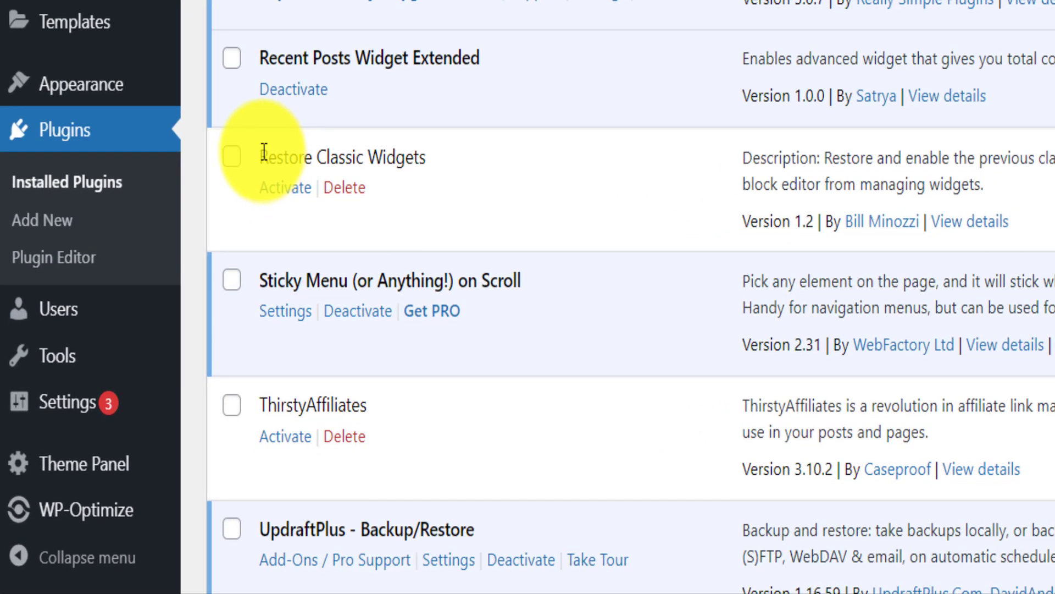
pyautogui.moveTo(265, 152); pyautogui.dragTo(437, 175)
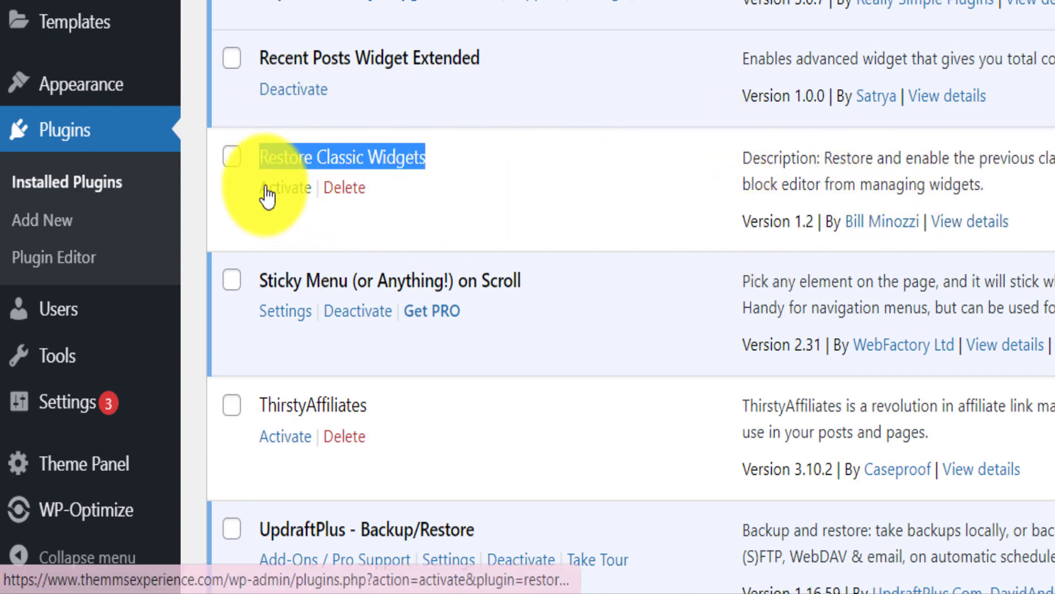
pyautogui.click(295, 191)
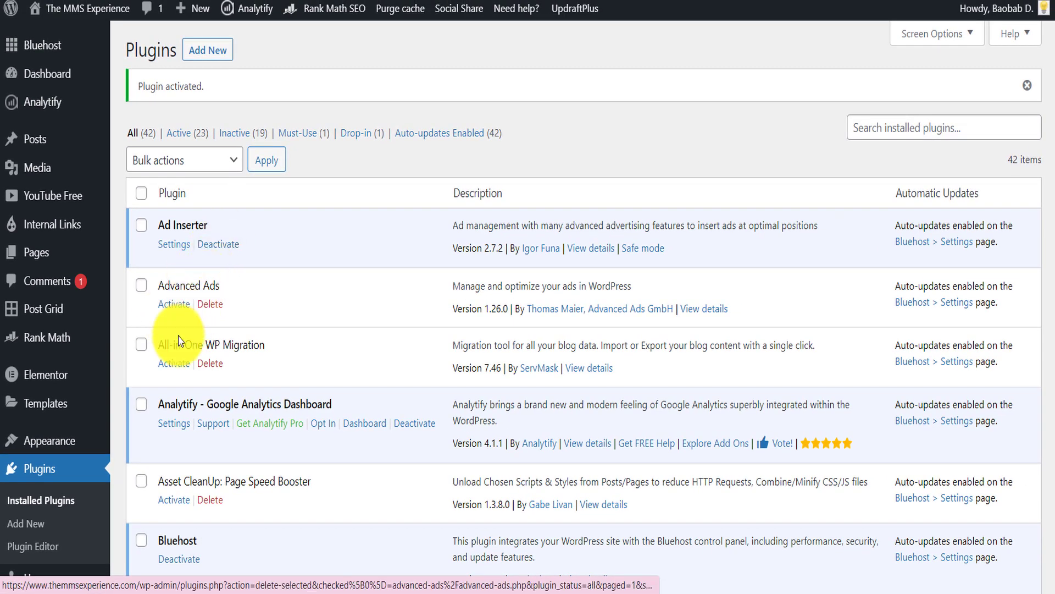
pyautogui.click(87, 432)
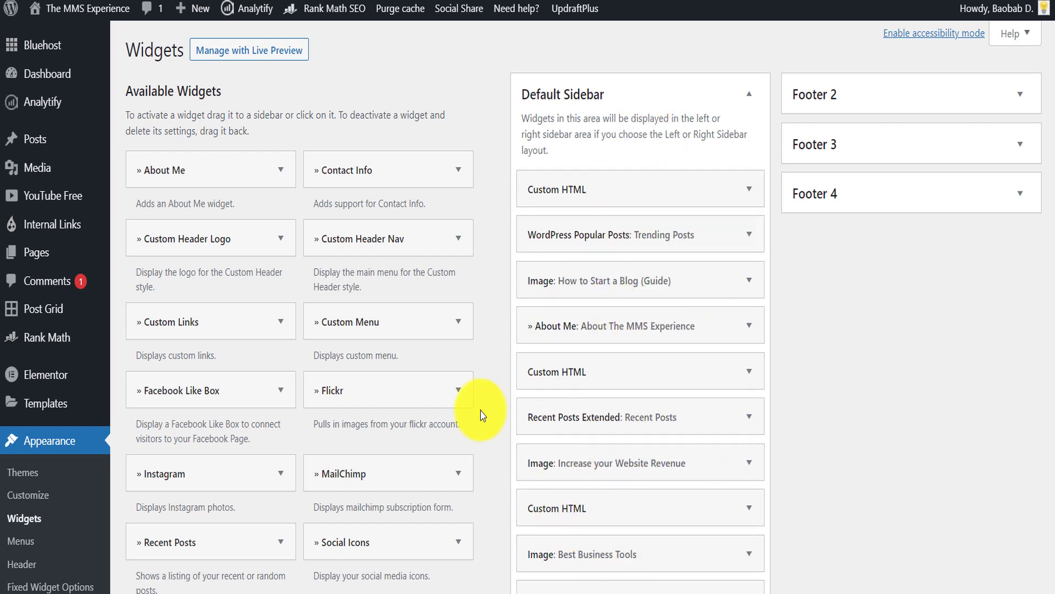
pyautogui.scroll(-3, 694, 285)
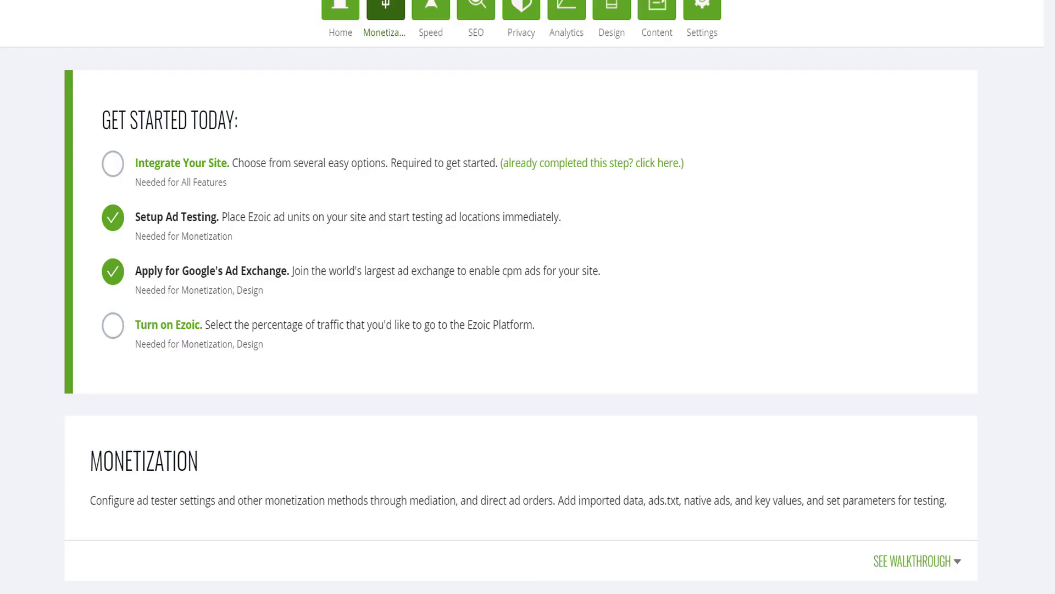
# - Add a Sidebar Middle placeholder (sidebar_middle, ID 157) in Ad Tester and copy its HTML code
pyautogui.scroll(-5, 793, 177)
pyautogui.scroll(8, 669, 282)
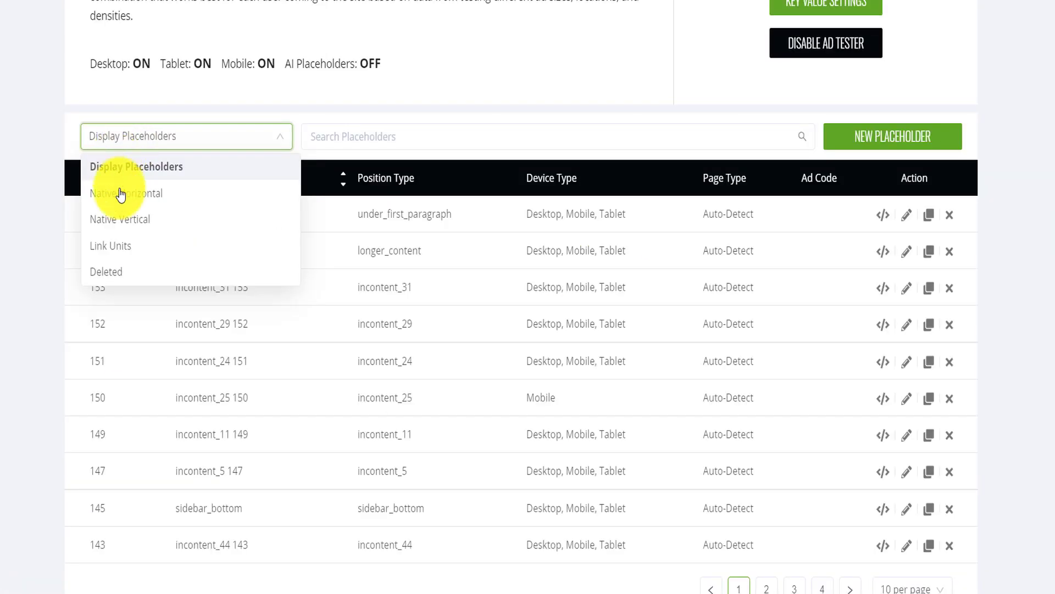
pyautogui.click(127, 113)
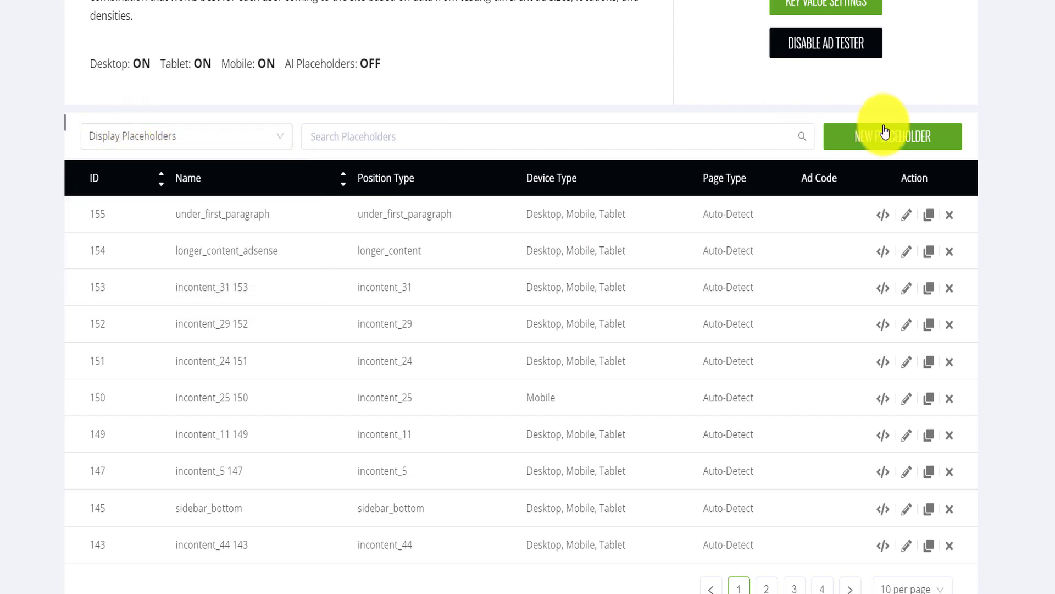
pyautogui.click(874, 138)
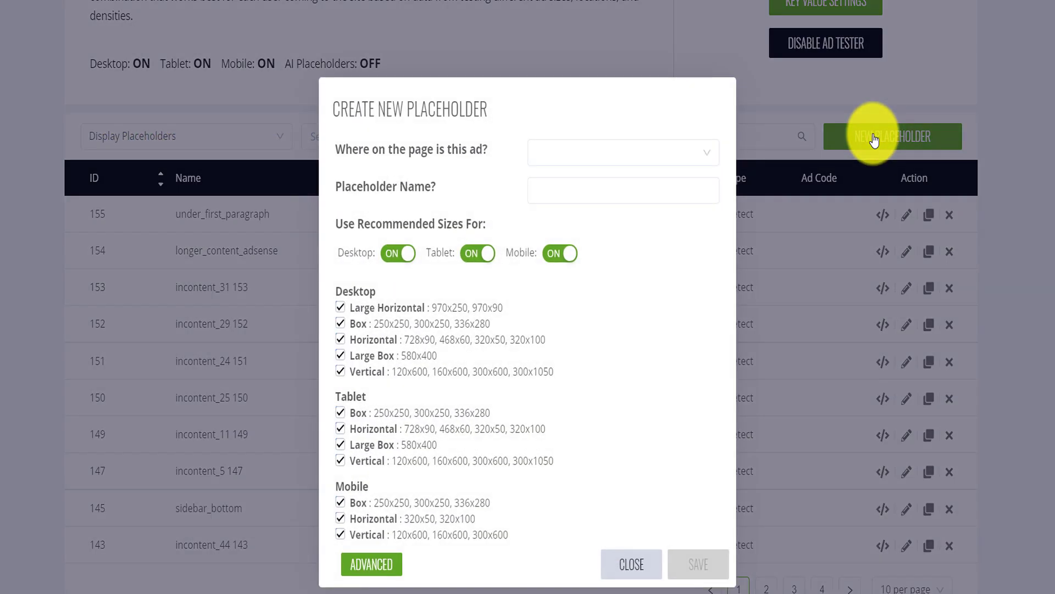
pyautogui.click(642, 169)
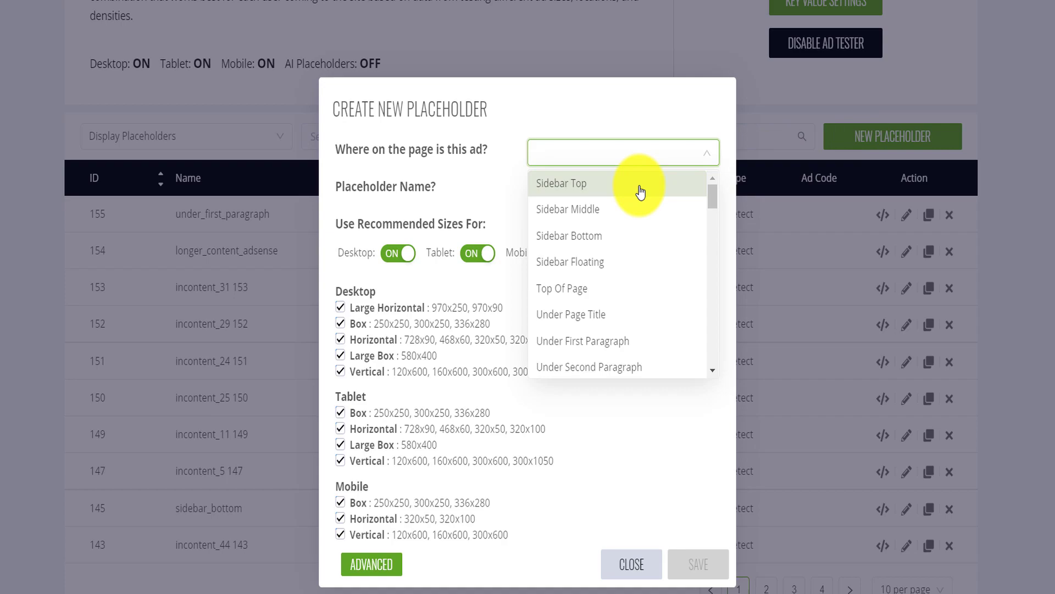
pyautogui.click(589, 218)
pyautogui.click(697, 562)
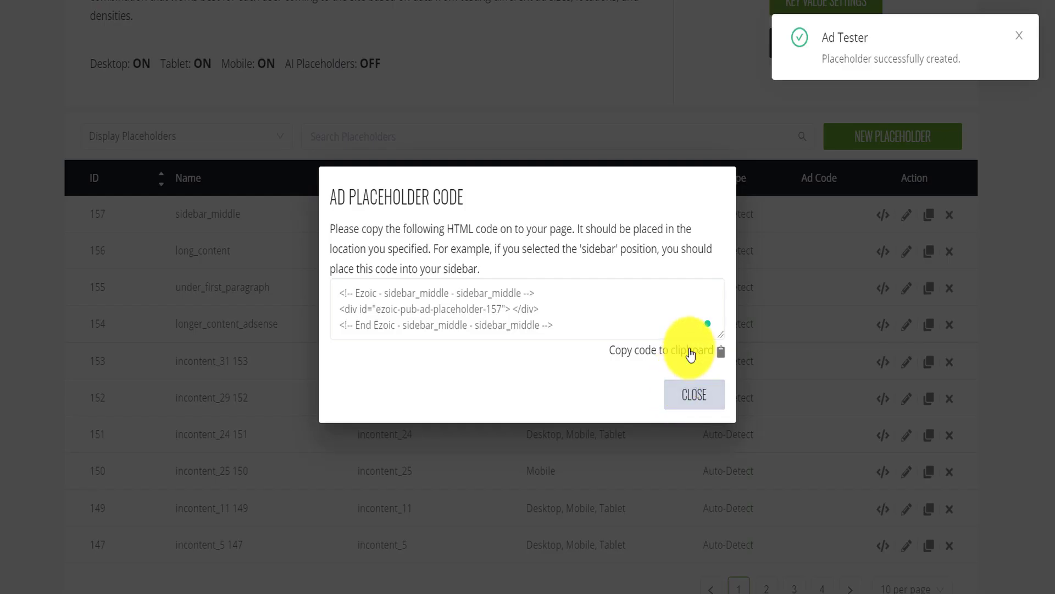
pyautogui.click(691, 353)
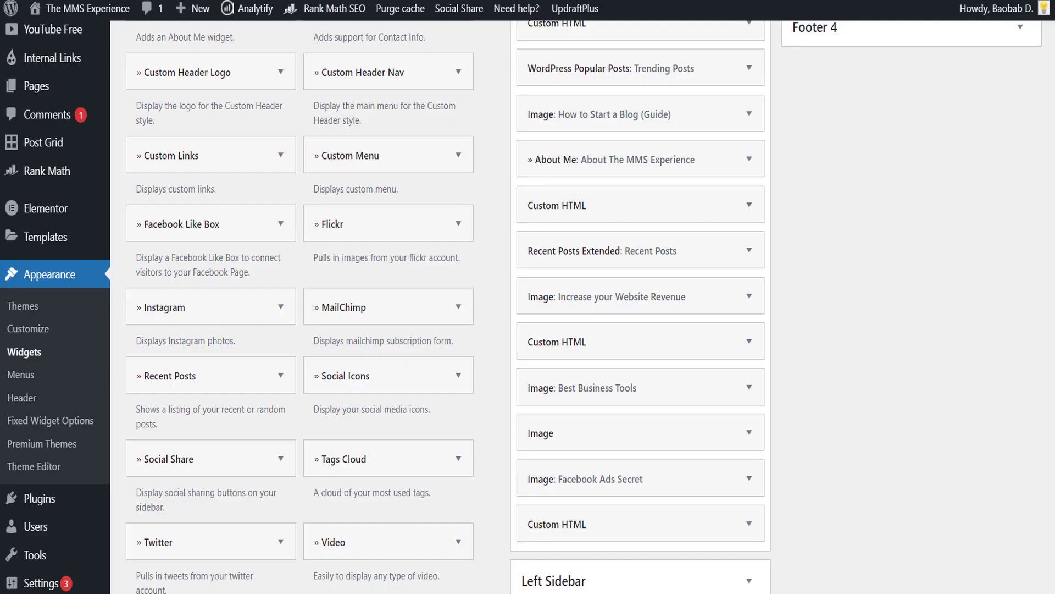
# - Drag a Custom HTML widget into Default Sidebar and paste the Ezoic sidebar_middle code
pyautogui.scroll(-9, 566, 464)
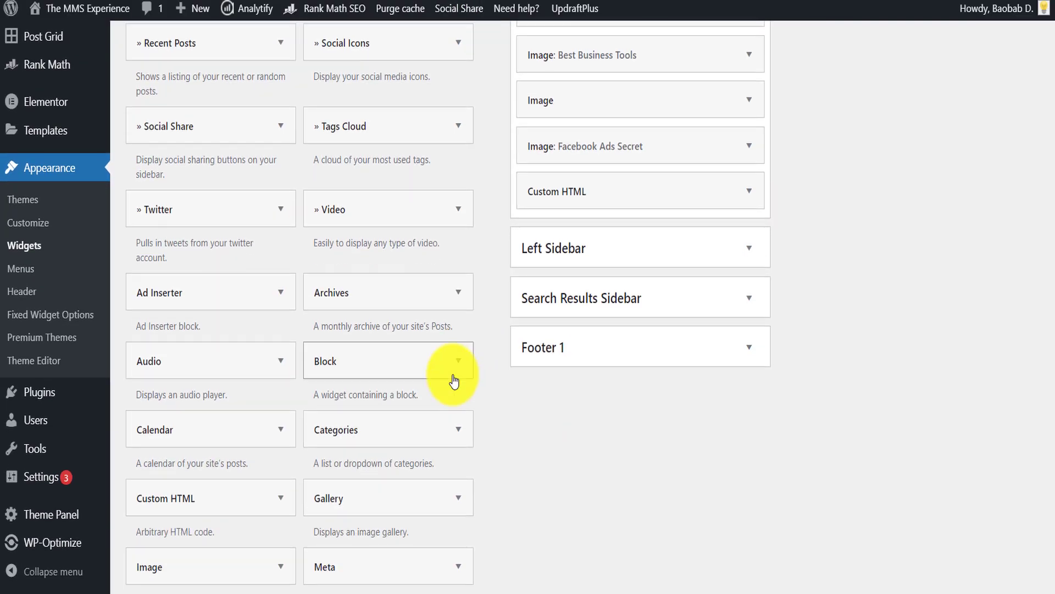
pyautogui.scroll(-2, 454, 381)
pyautogui.moveTo(188, 249); pyautogui.dragTo(672, 264)
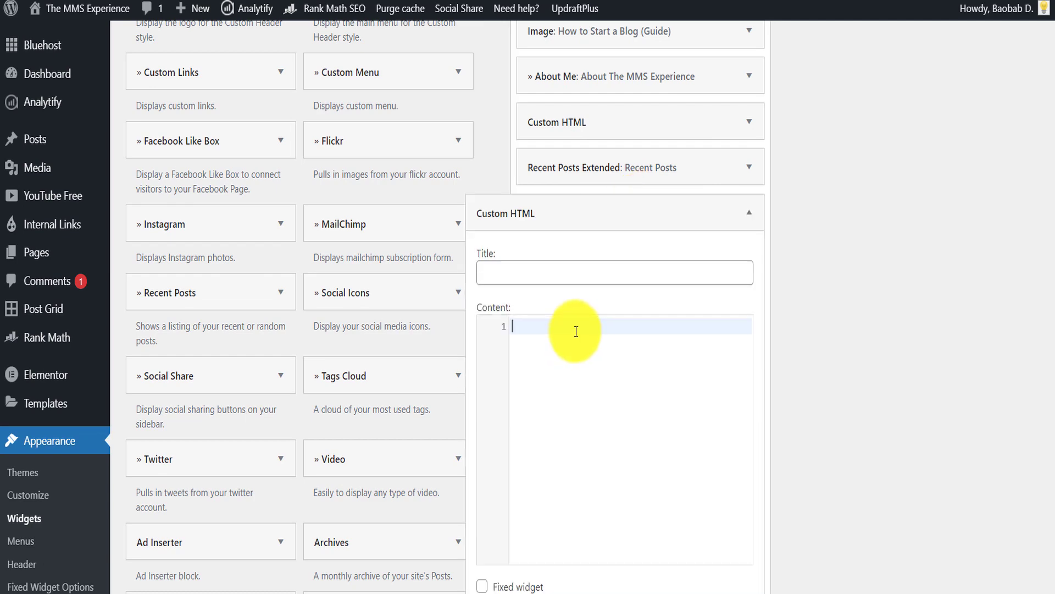
pyautogui.hotkey('ctrl', 'v')
# - Expand the lower Custom HTML widget and select all of its Ezoic code to check it
pyautogui.scroll(-3, 665, 361)
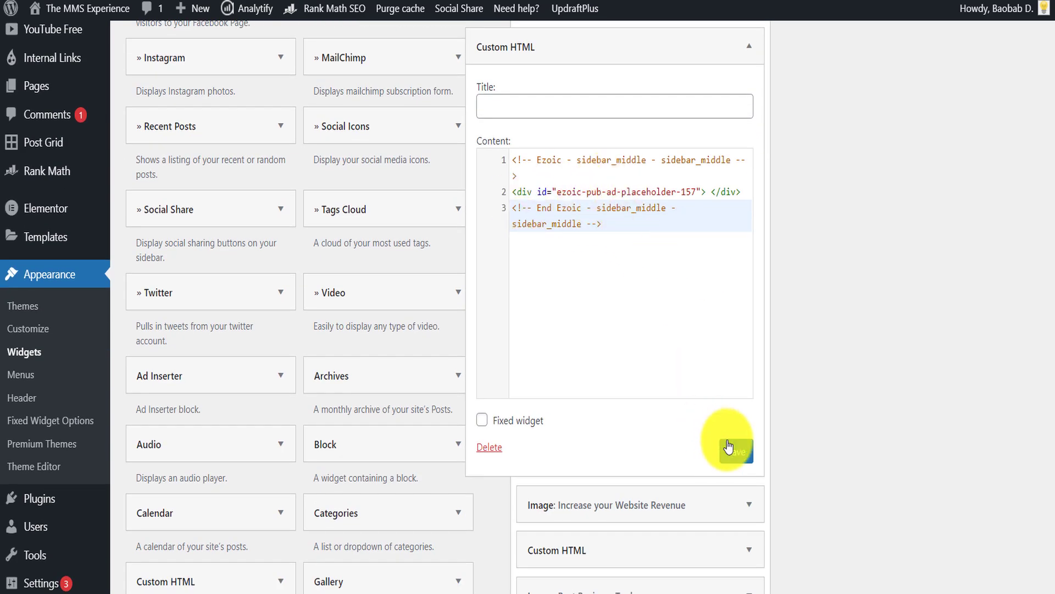
pyautogui.scroll(-5, 835, 391)
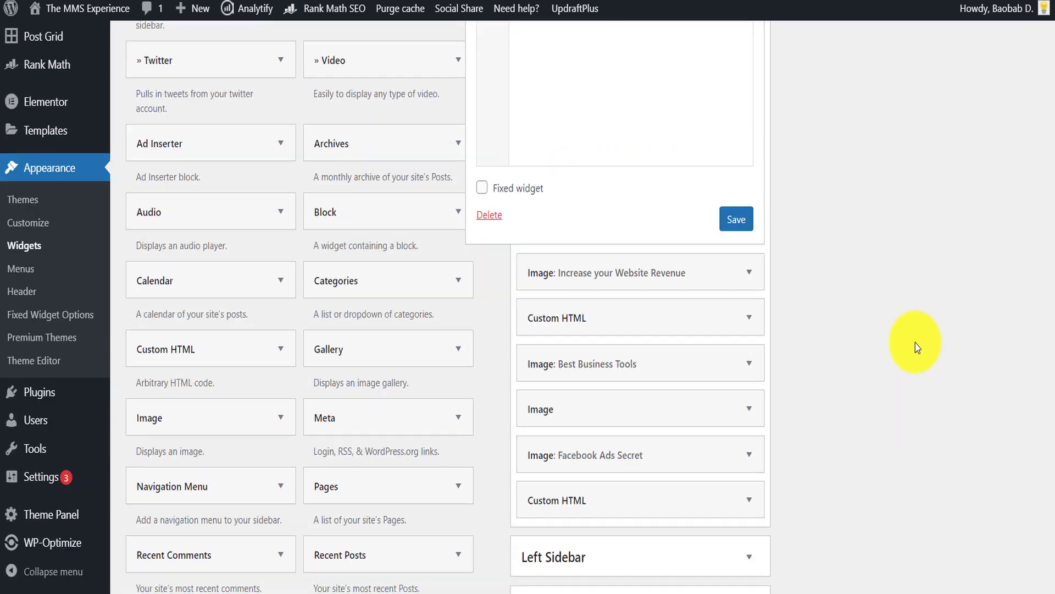
pyautogui.click(746, 480)
pyautogui.scroll(-4, 824, 438)
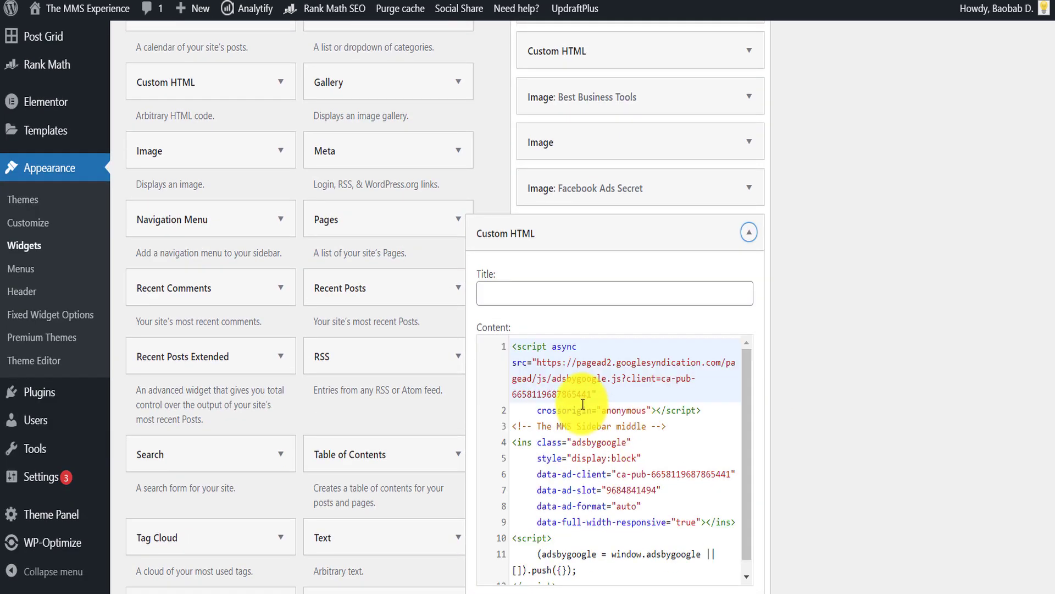
pyautogui.moveTo(542, 375); pyautogui.dragTo(639, 503)
pyautogui.scroll(1, 813, 359)
pyautogui.scroll(8, 812, 358)
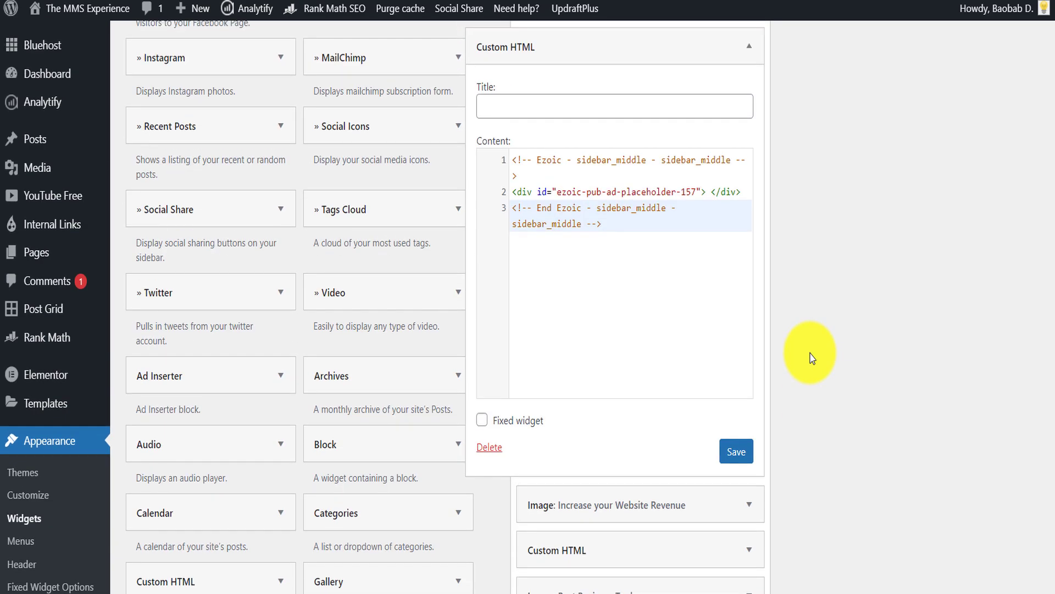
pyautogui.moveTo(646, 244); pyautogui.dragTo(534, 152)
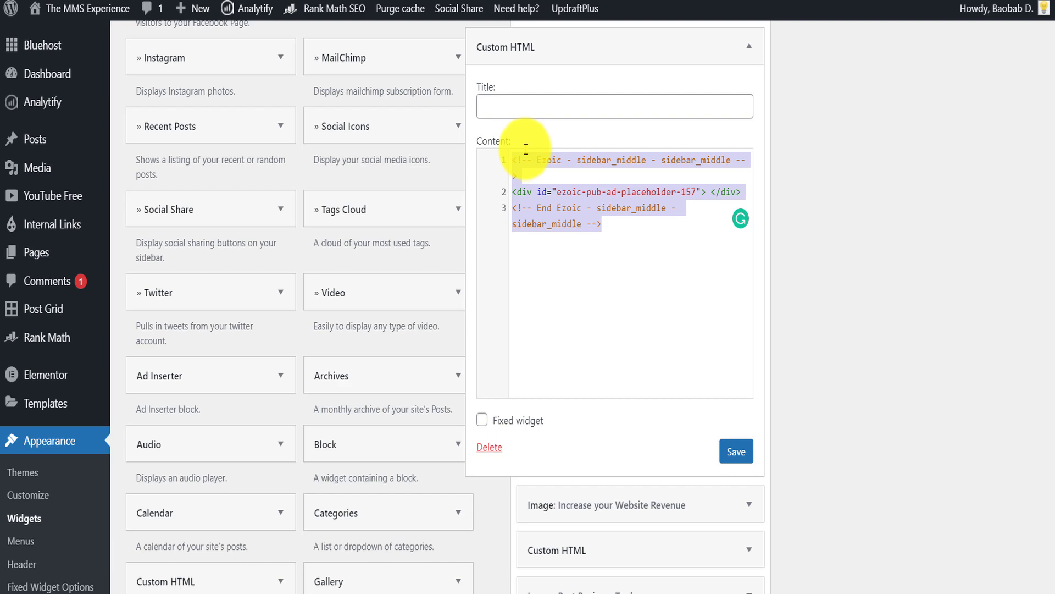
# - Check the 300x250 ad code in the first Custom HTML widget, then collapse it and the next
pyautogui.scroll(8, 775, 138)
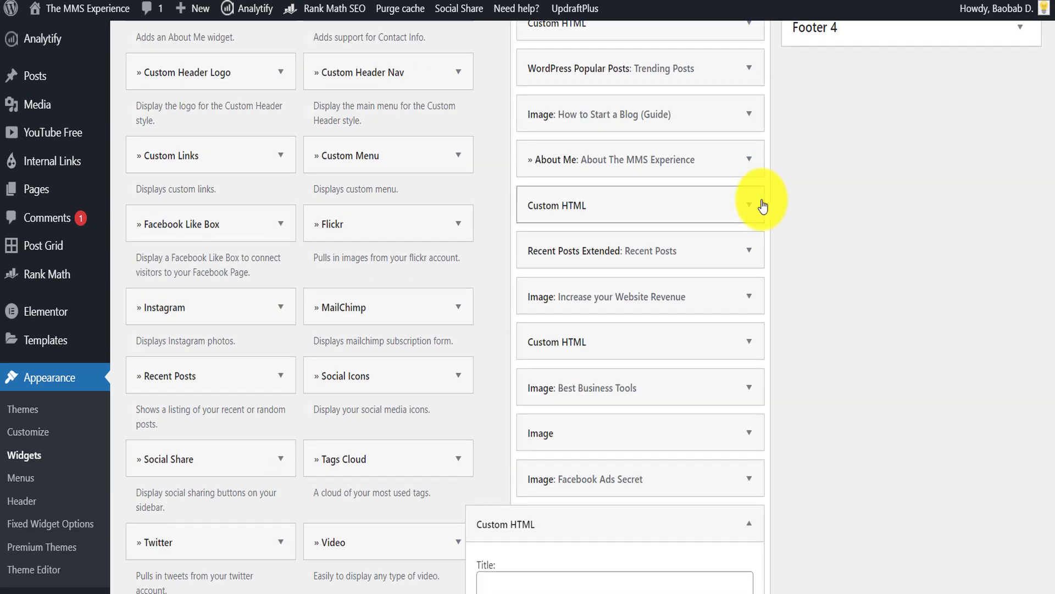
pyautogui.scroll(3, 747, 192)
pyautogui.click(746, 184)
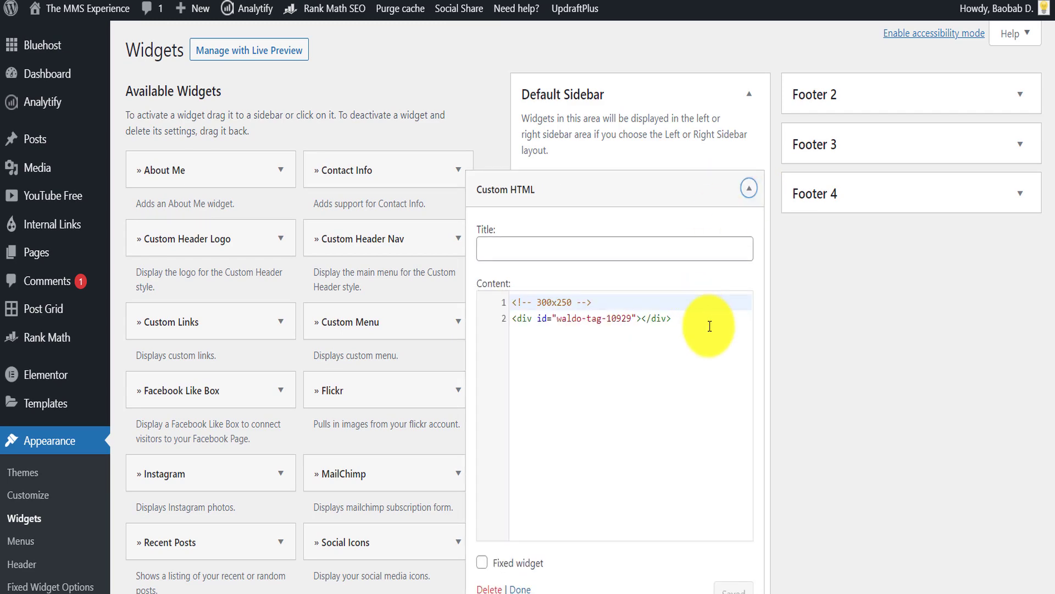
pyautogui.moveTo(710, 326); pyautogui.dragTo(559, 295)
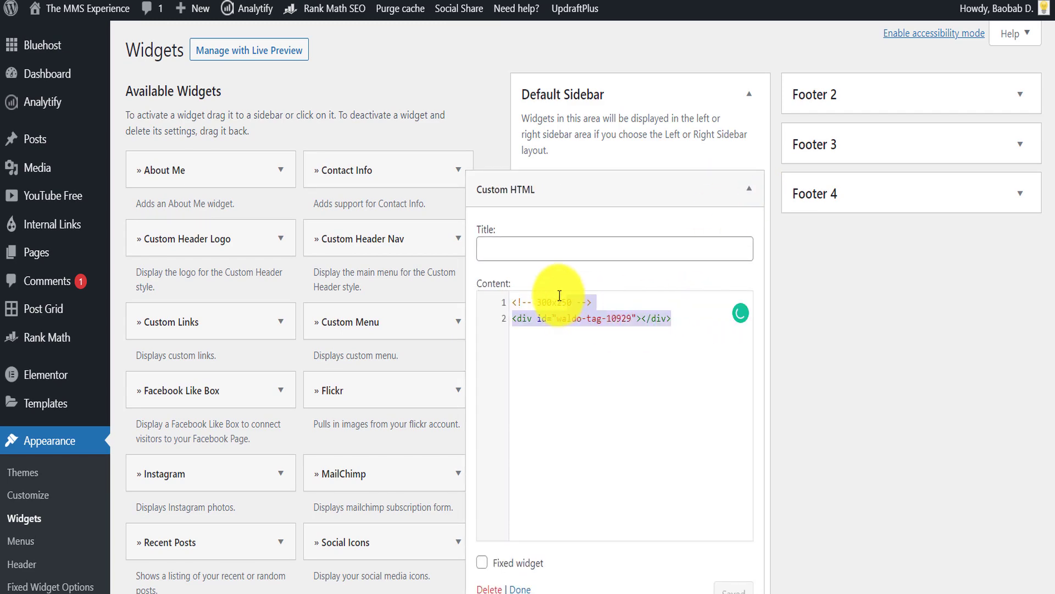
pyautogui.click(745, 187)
pyautogui.scroll(-3, 697, 264)
pyautogui.click(746, 207)
pyautogui.click(748, 205)
# - Review the waldo-tag and AdSense widget code, folding each widget closed
pyautogui.scroll(-3, 715, 247)
pyautogui.click(751, 175)
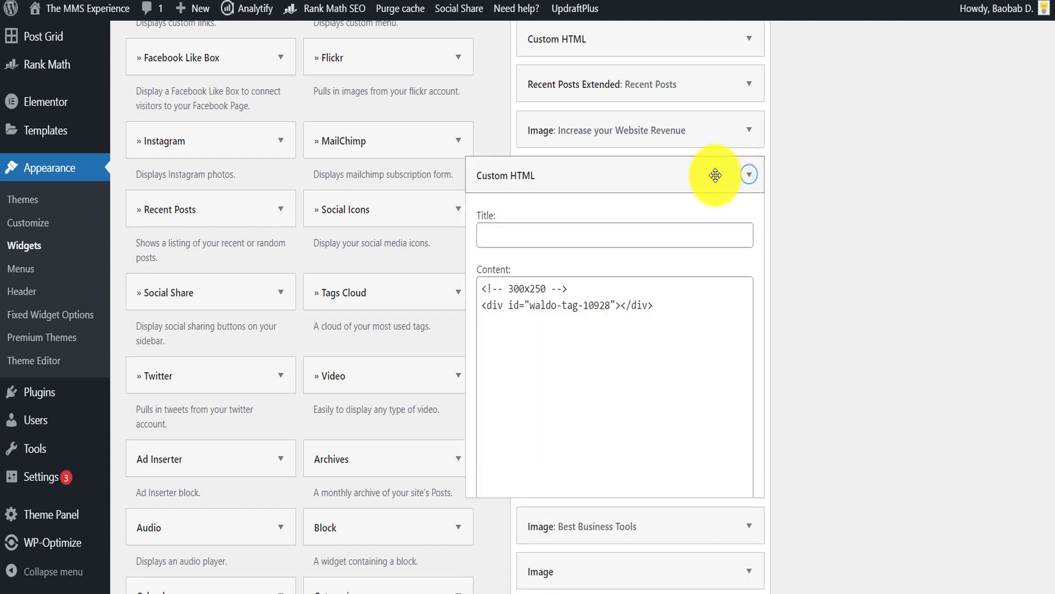
pyautogui.hotkey('ctrl', 'a')
pyautogui.click(750, 174)
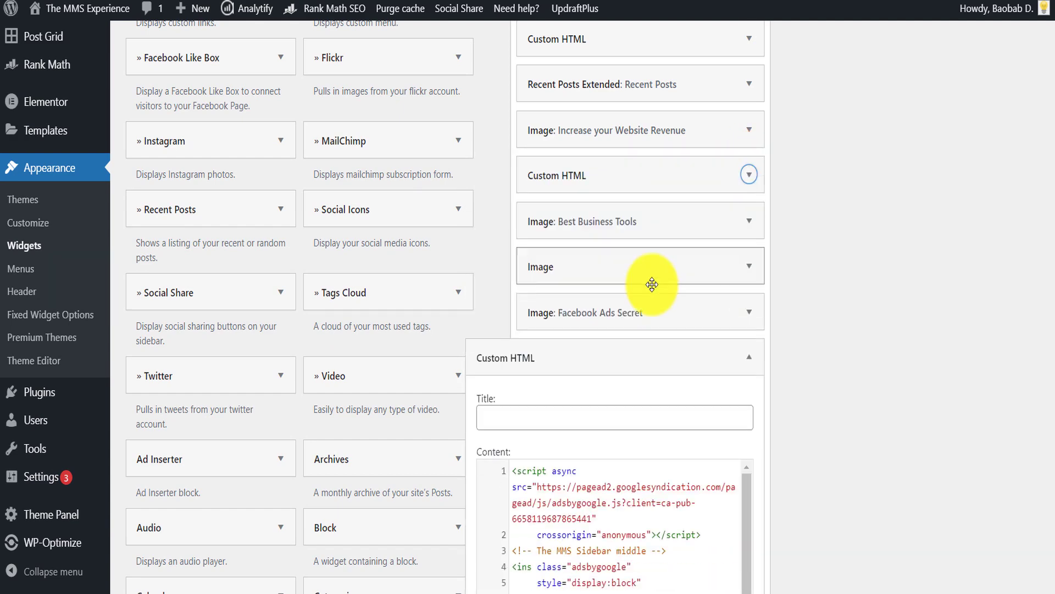
pyautogui.scroll(-3, 659, 258)
pyautogui.moveTo(563, 321); pyautogui.dragTo(589, 365)
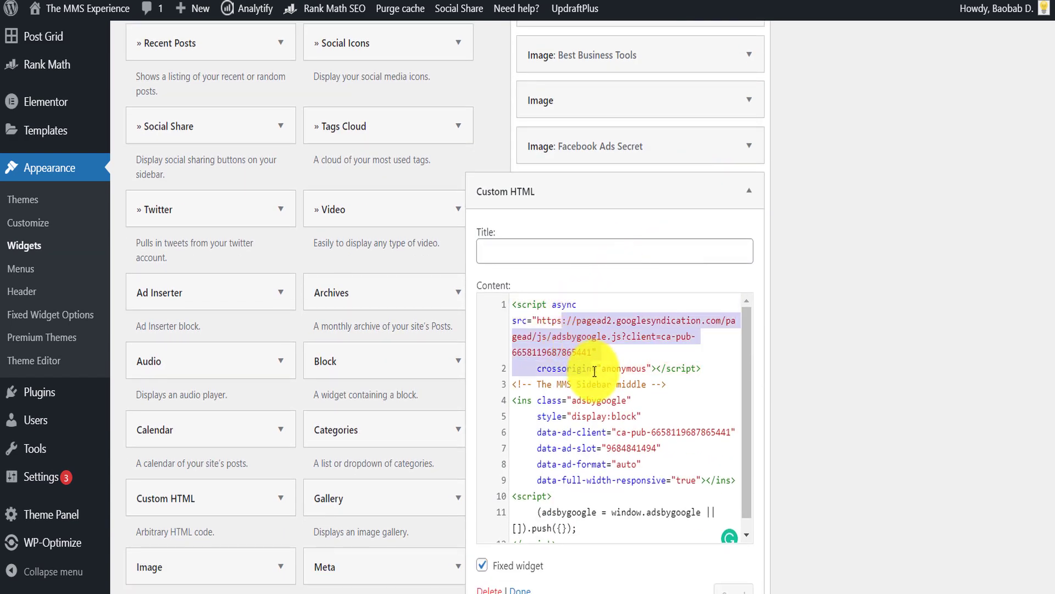
pyautogui.click(761, 194)
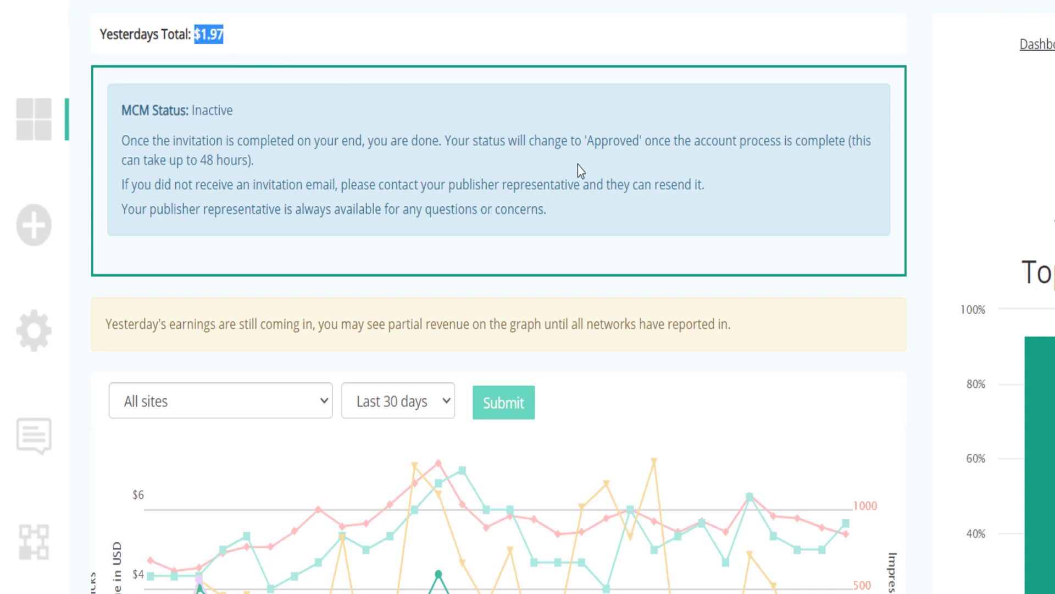
# - Scroll the Newor Media dashboard down to the last-30-days revenue chart
pyautogui.scroll(-5, 731, 341)
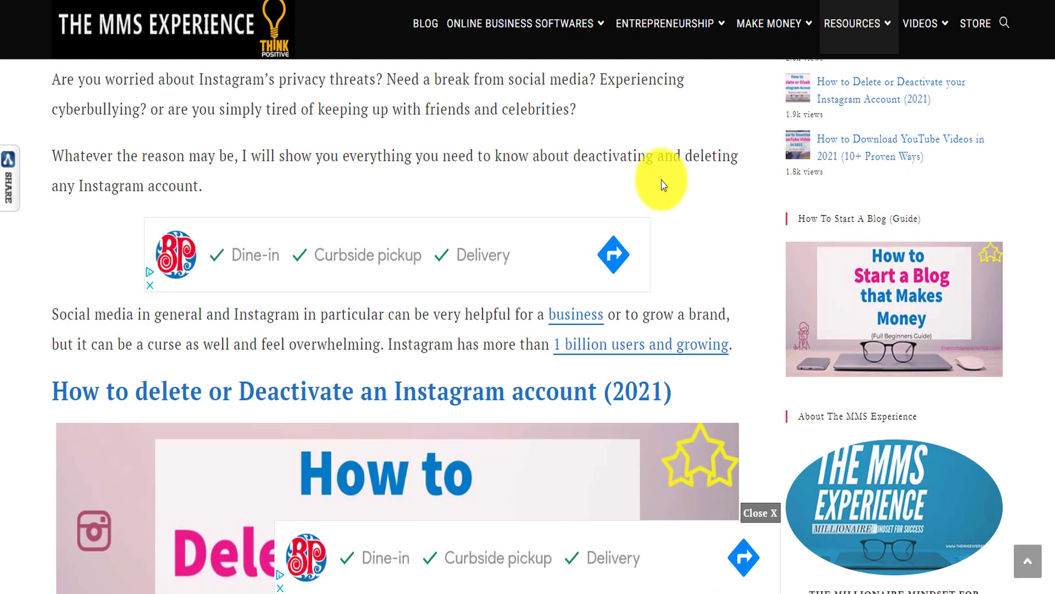
# - Scroll through the Instagram deletion article, checking the in-content, sidebar and sticky footer ads
pyautogui.scroll(-20, 661, 186)
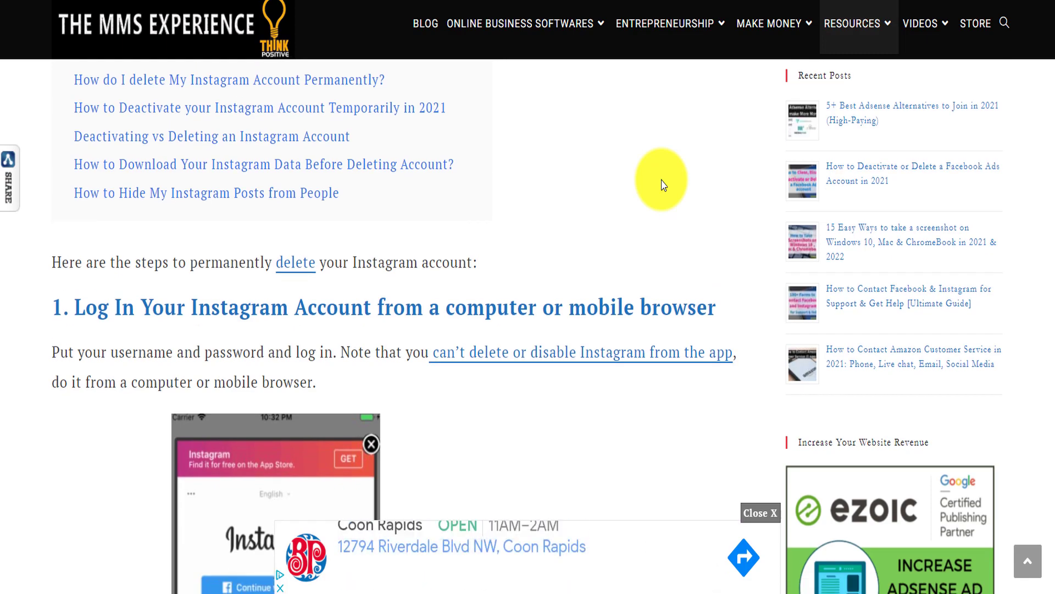
pyautogui.scroll(-9, 661, 185)
pyautogui.scroll(7, 661, 185)
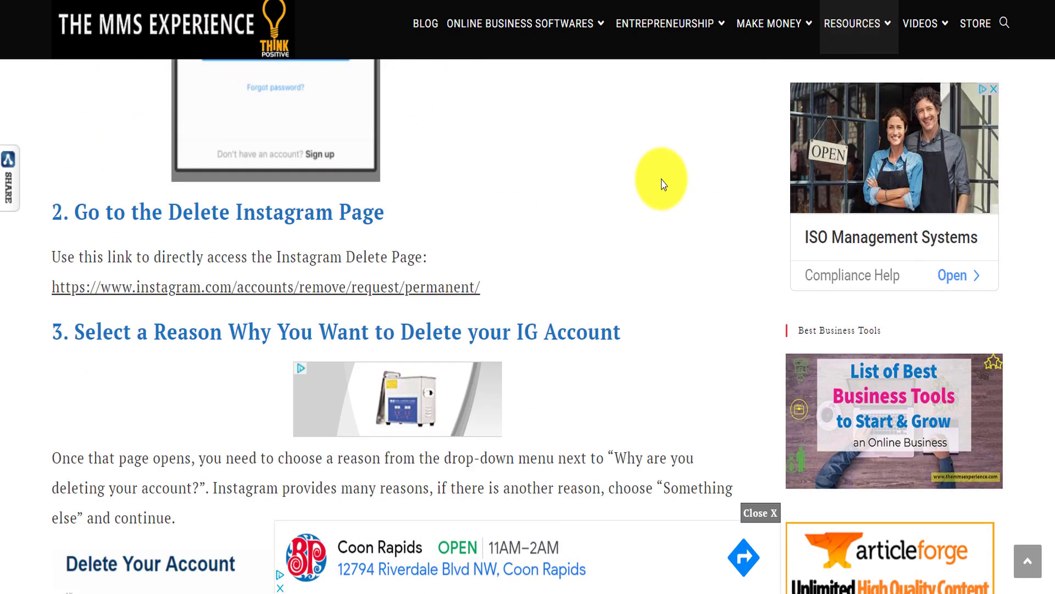
pyautogui.scroll(-2, 661, 185)
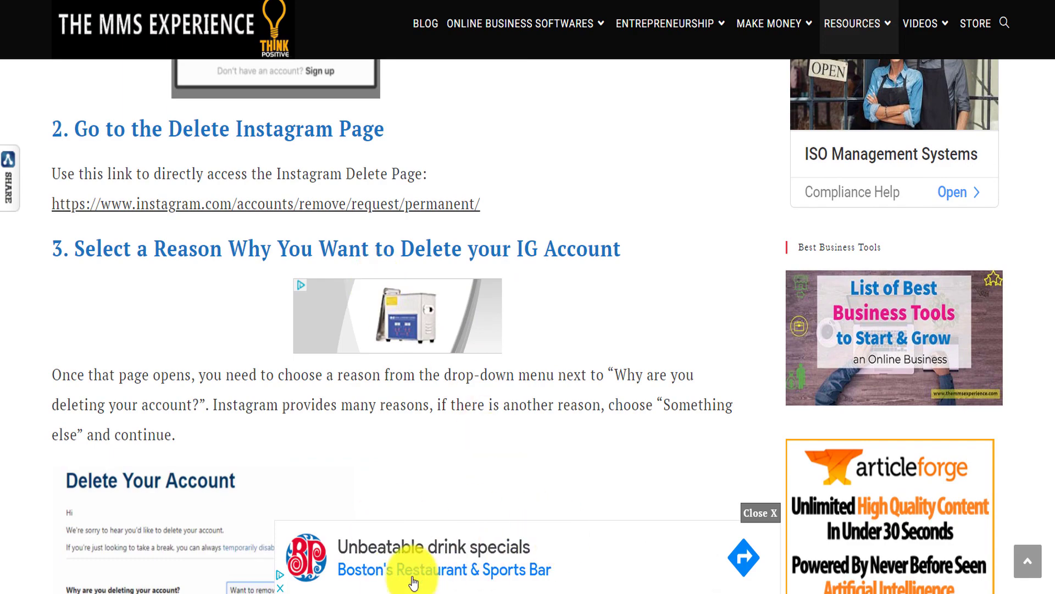
pyautogui.scroll(-2, 590, 328)
pyautogui.scroll(-12, 745, 287)
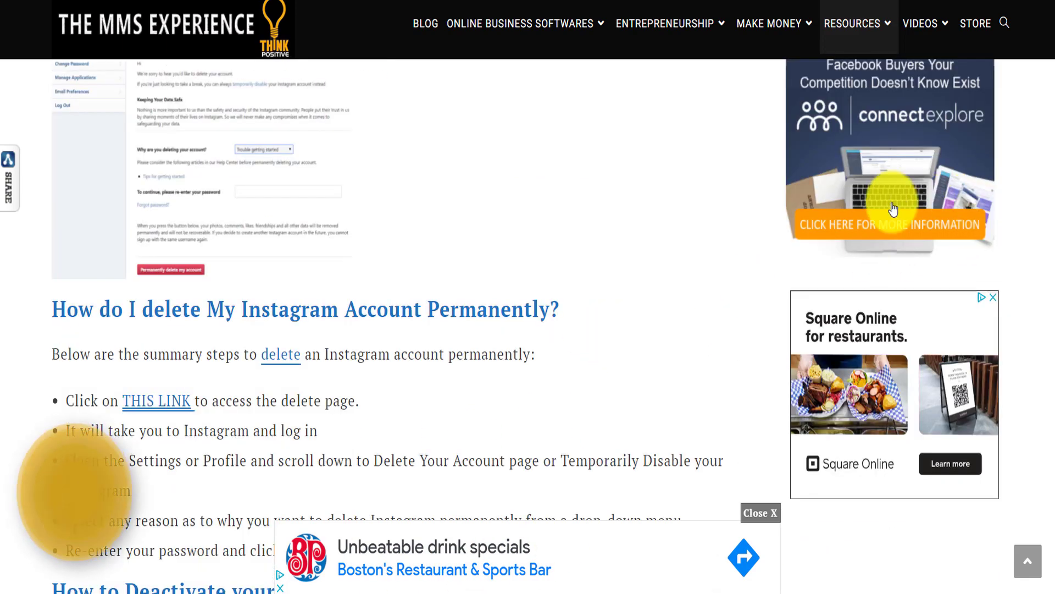
pyautogui.scroll(12, 890, 207)
pyautogui.scroll(4, 902, 207)
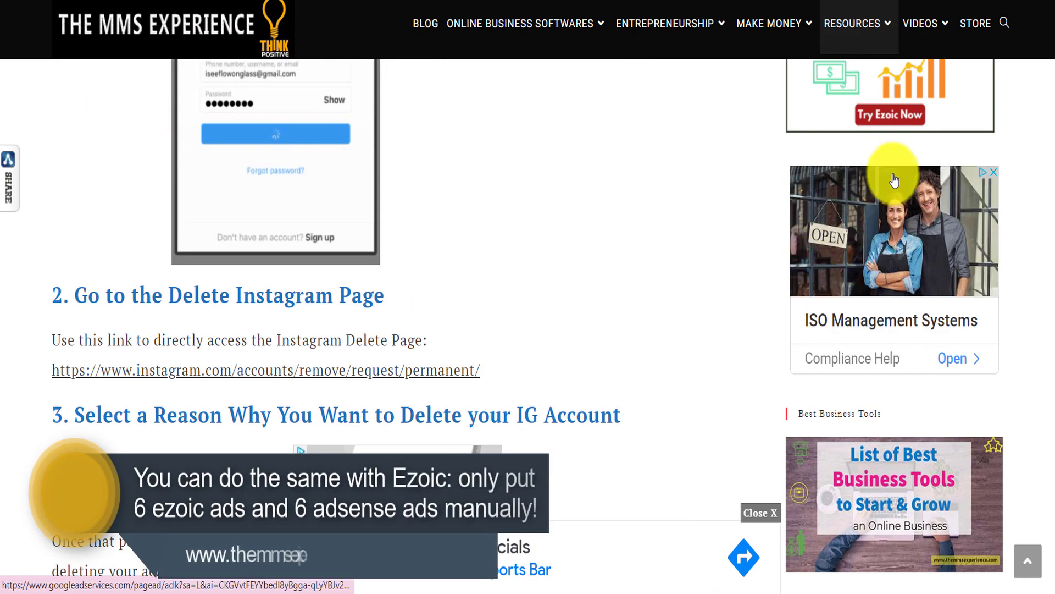
pyautogui.scroll(5, 624, 353)
pyautogui.scroll(-20, 624, 354)
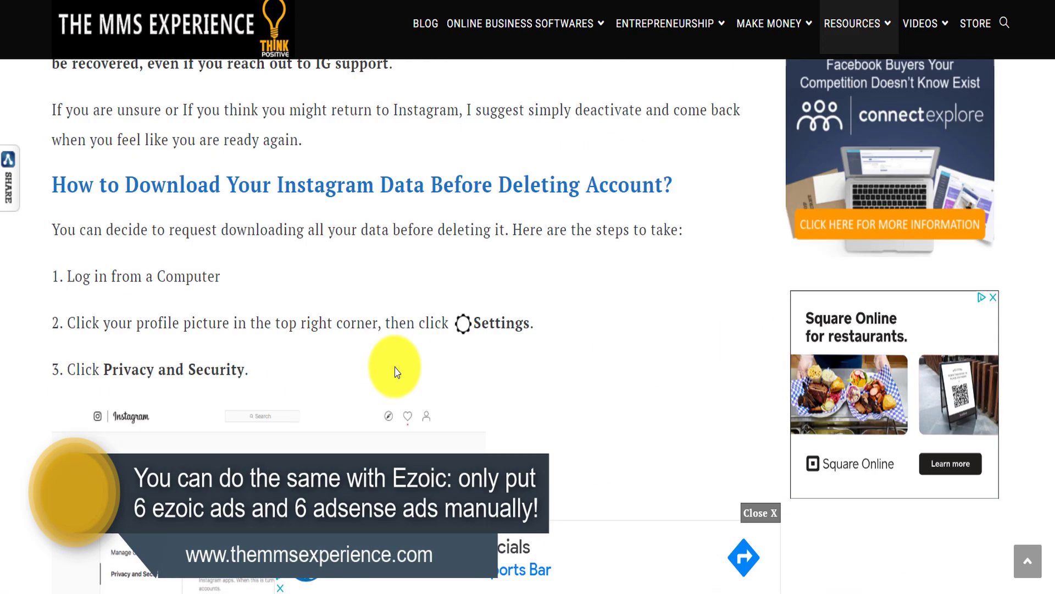
pyautogui.scroll(-4, 519, 336)
pyautogui.scroll(4, 513, 329)
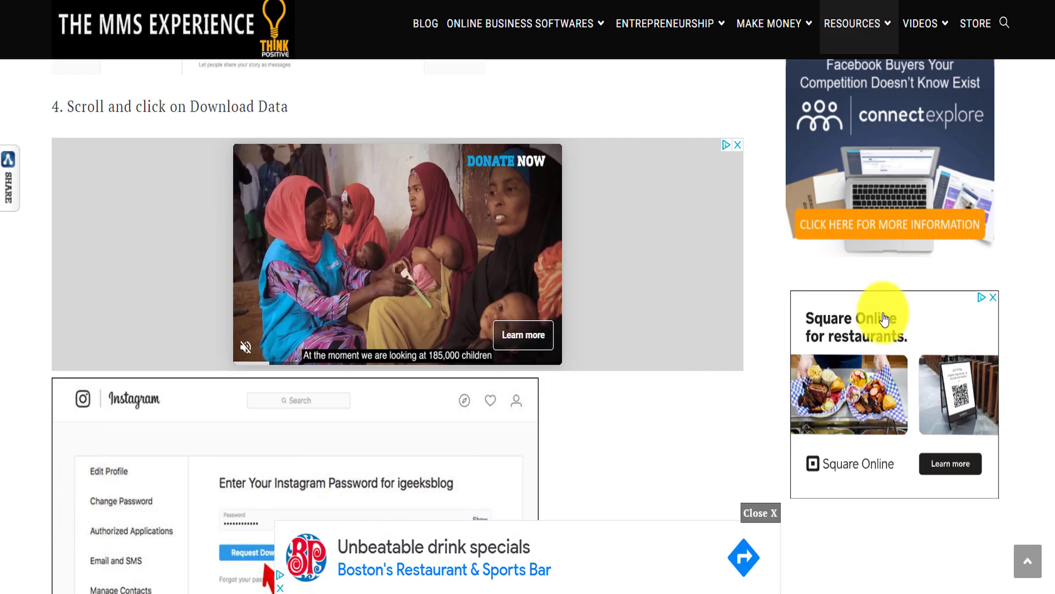
pyautogui.scroll(-12, 1051, 429)
pyautogui.scroll(-14, 1050, 483)
pyautogui.scroll(3, 1049, 486)
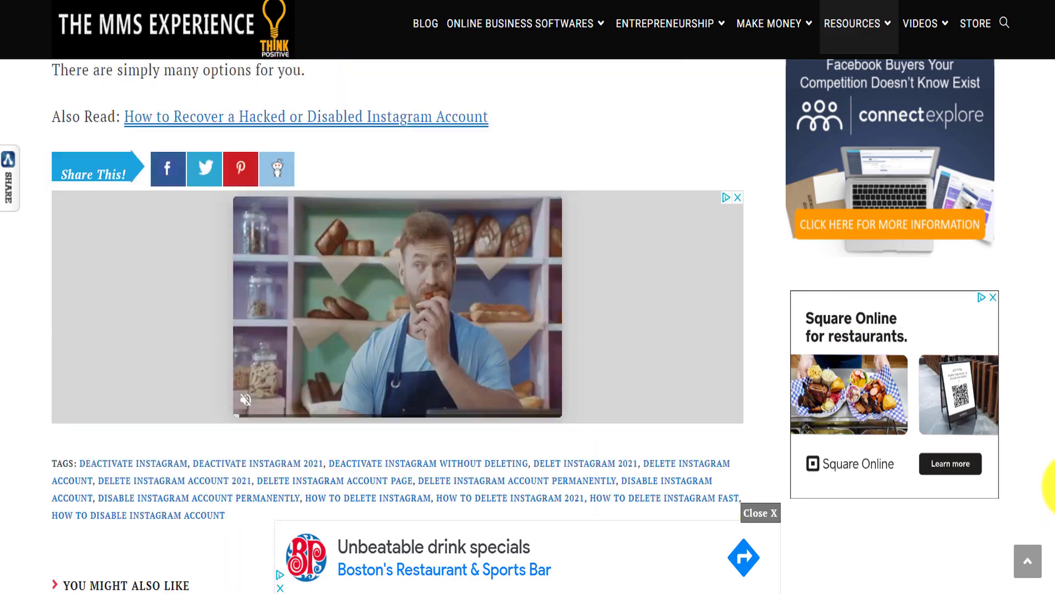
pyautogui.moveTo(1050, 461); pyautogui.dragTo(1051, 28)
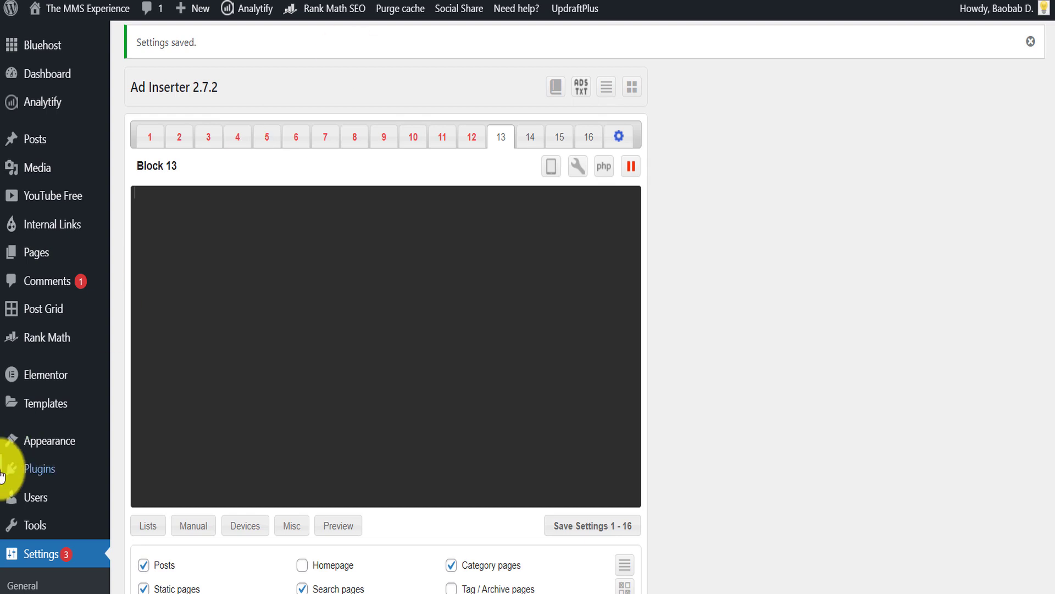
# - Open Plugins > Installed Plugins and highlight Ad Inserter, Advanced Ads and its description
pyautogui.moveTo(66, 464)
pyautogui.click(157, 472)
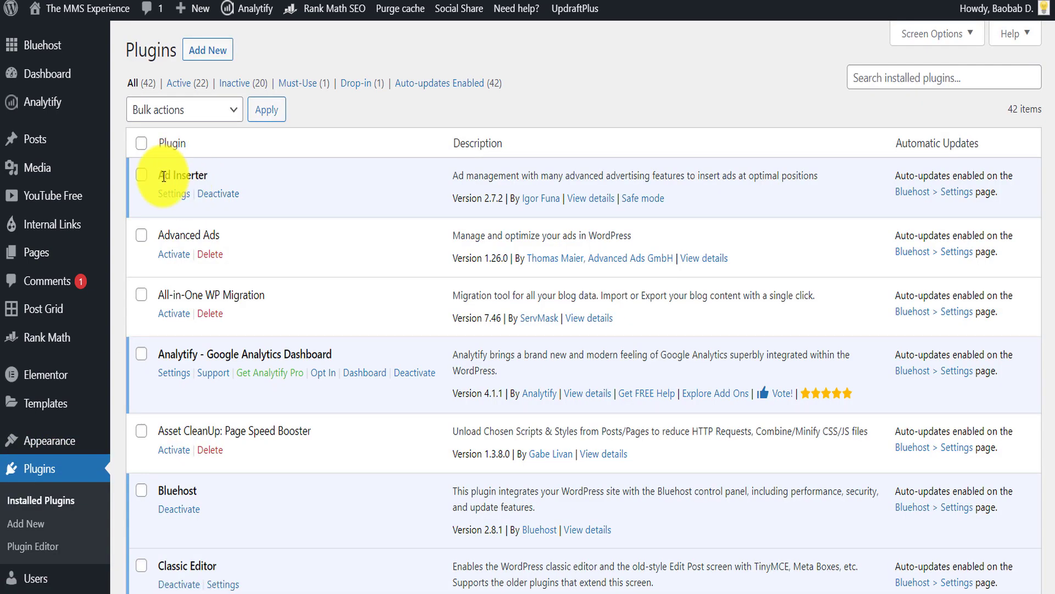
pyautogui.moveTo(164, 175); pyautogui.dragTo(208, 175)
pyautogui.moveTo(158, 235); pyautogui.dragTo(222, 238)
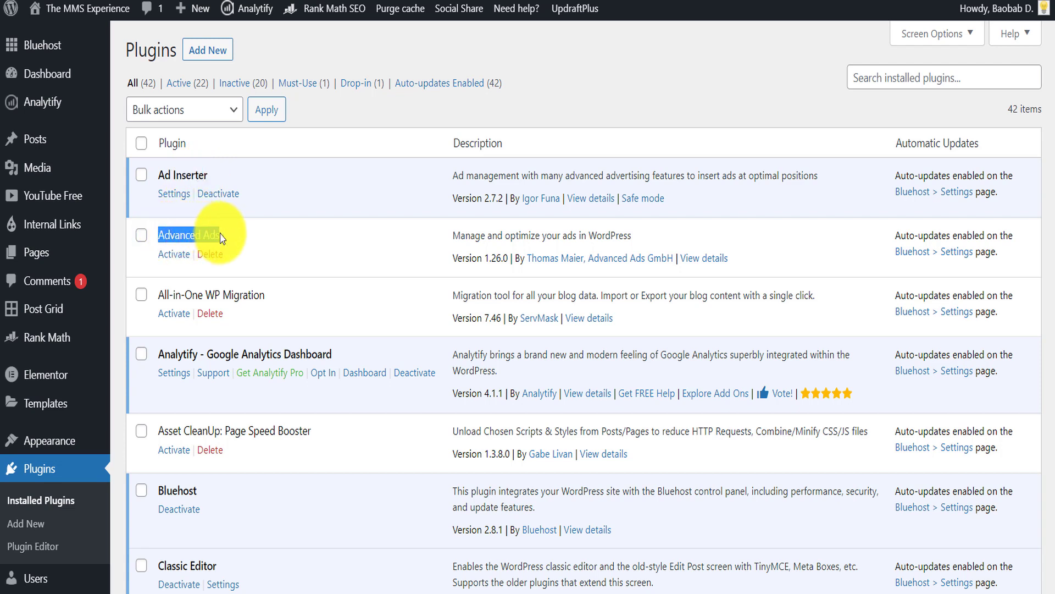
pyautogui.moveTo(446, 235); pyautogui.dragTo(684, 223)
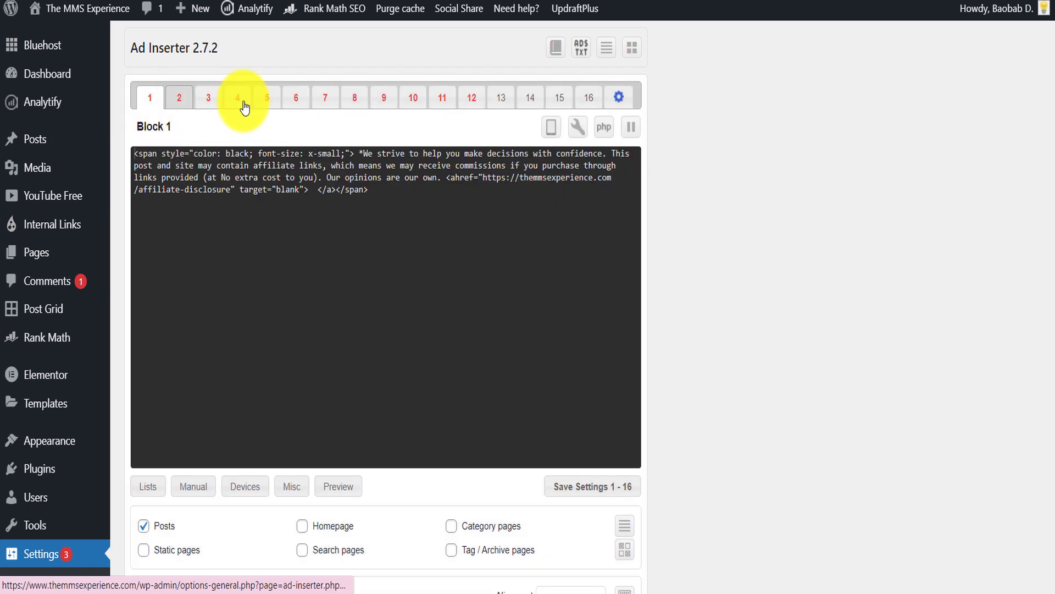
# - Switch from Ad Inserter Block 2 to Block 7 to view its AdSense in-text ad code
pyautogui.click(181, 98)
pyautogui.click(324, 98)
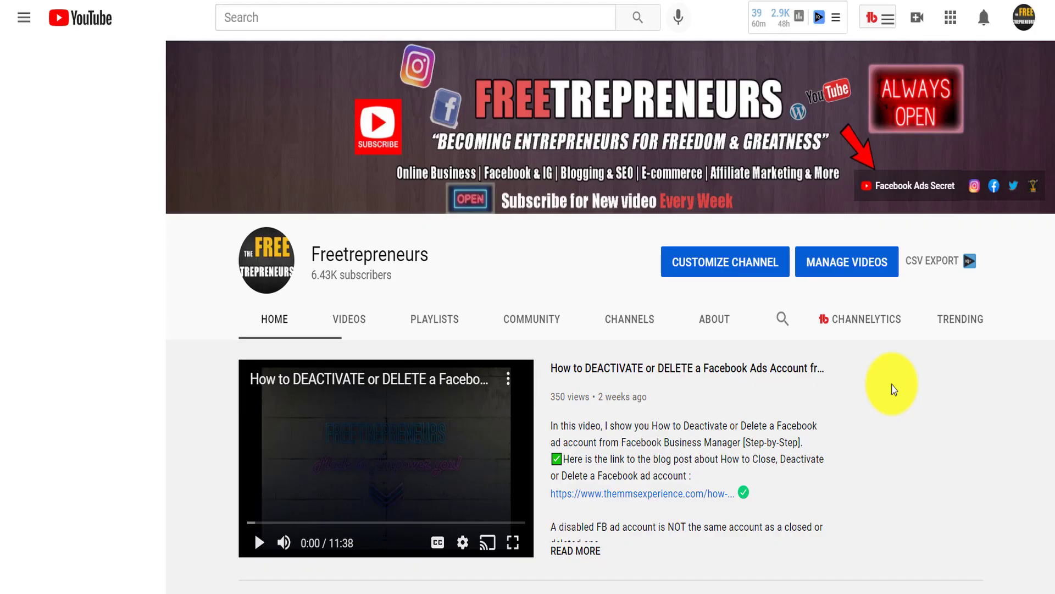
pyautogui.scroll(-8, 893, 390)
pyautogui.scroll(5, 893, 390)
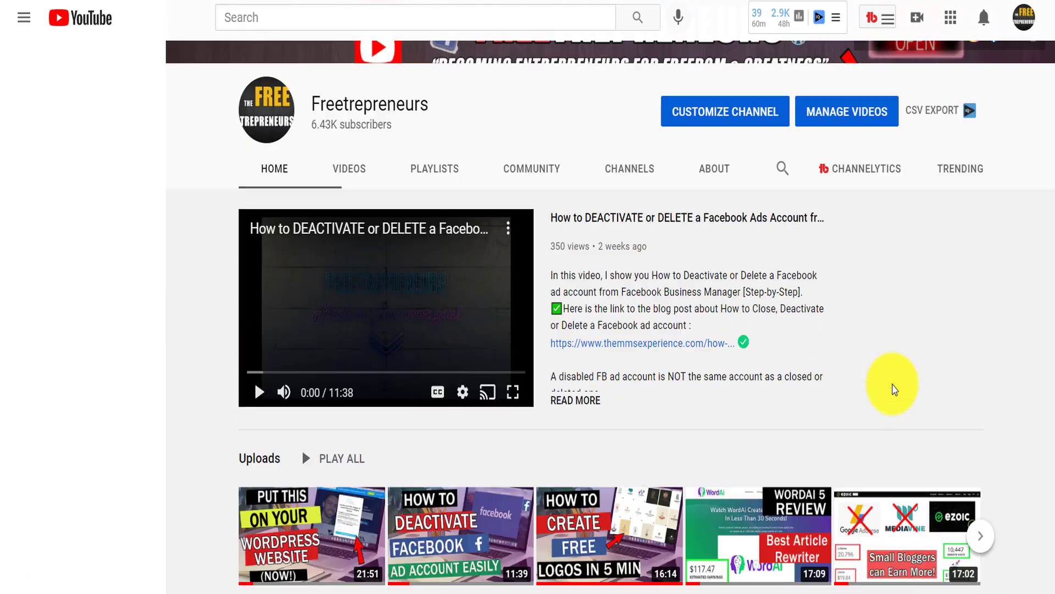
pyautogui.scroll(3, 892, 389)
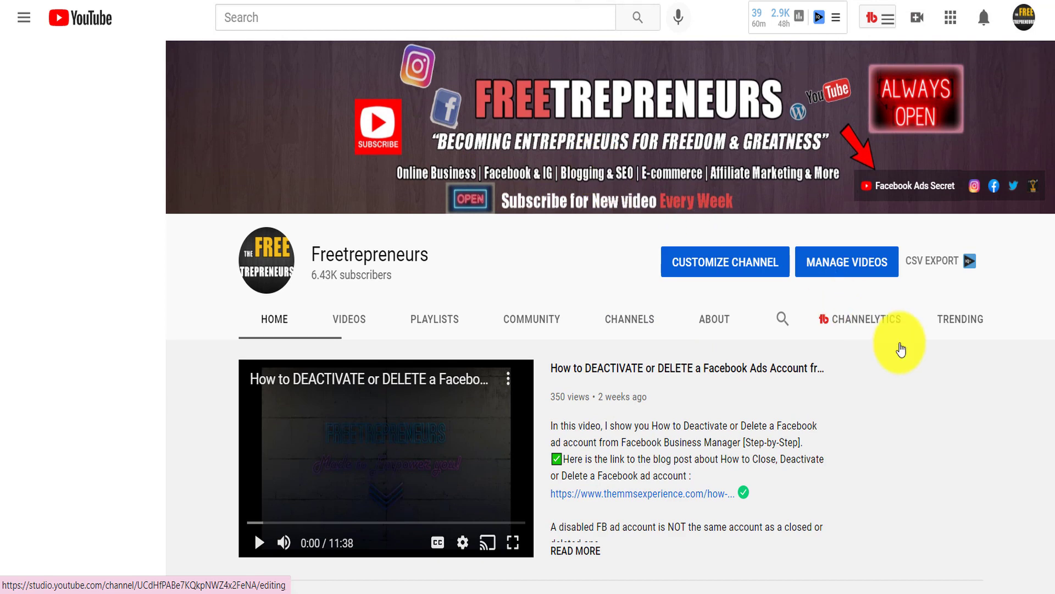
pyautogui.scroll(-5, 952, 384)
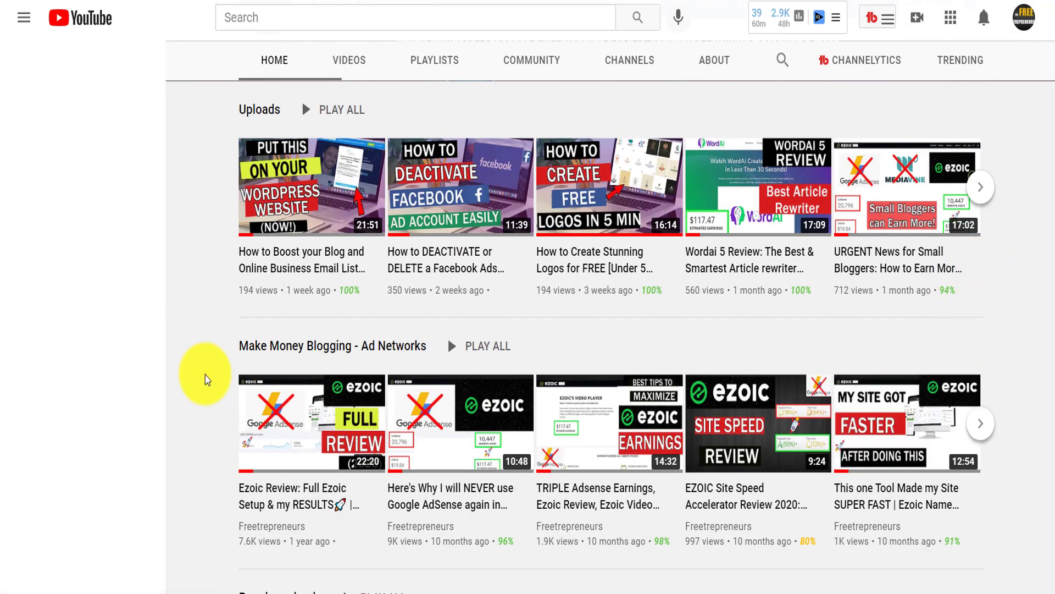
pyautogui.scroll(1, 294, 301)
pyautogui.scroll(-1, 303, 315)
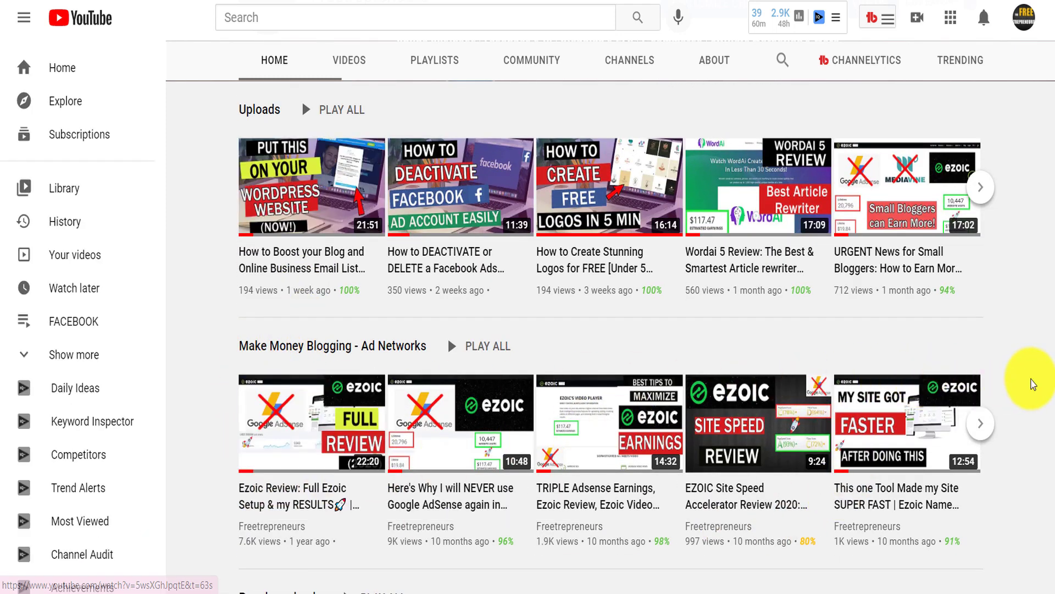
pyautogui.scroll(-10, 1029, 377)
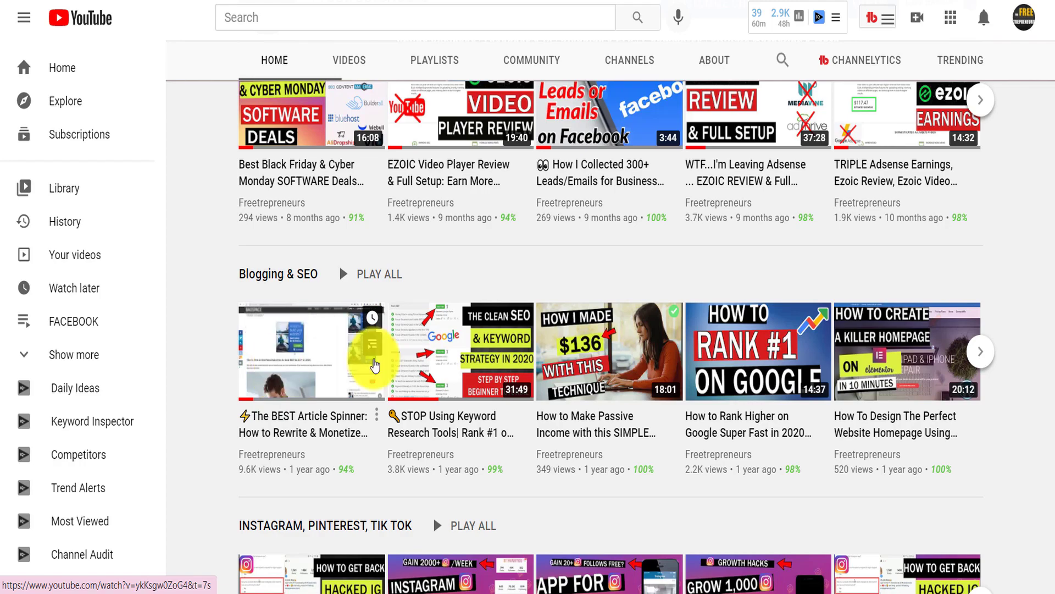
pyautogui.scroll(-4, 1006, 357)
pyautogui.scroll(8, 1010, 363)
pyautogui.scroll(3, 1011, 362)
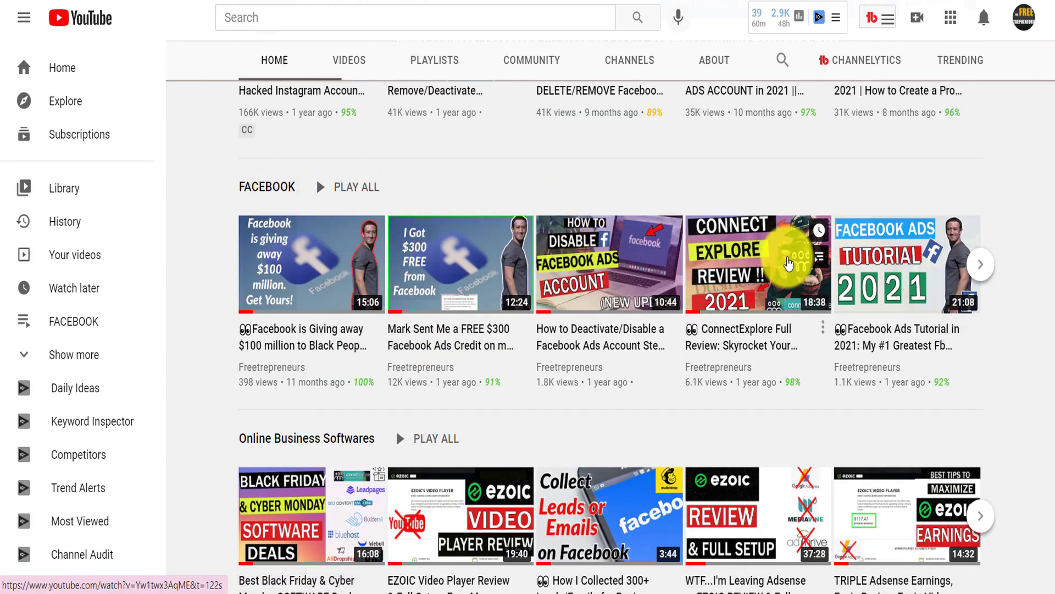
pyautogui.scroll(14, 1037, 365)
pyautogui.scroll(6, 1037, 365)
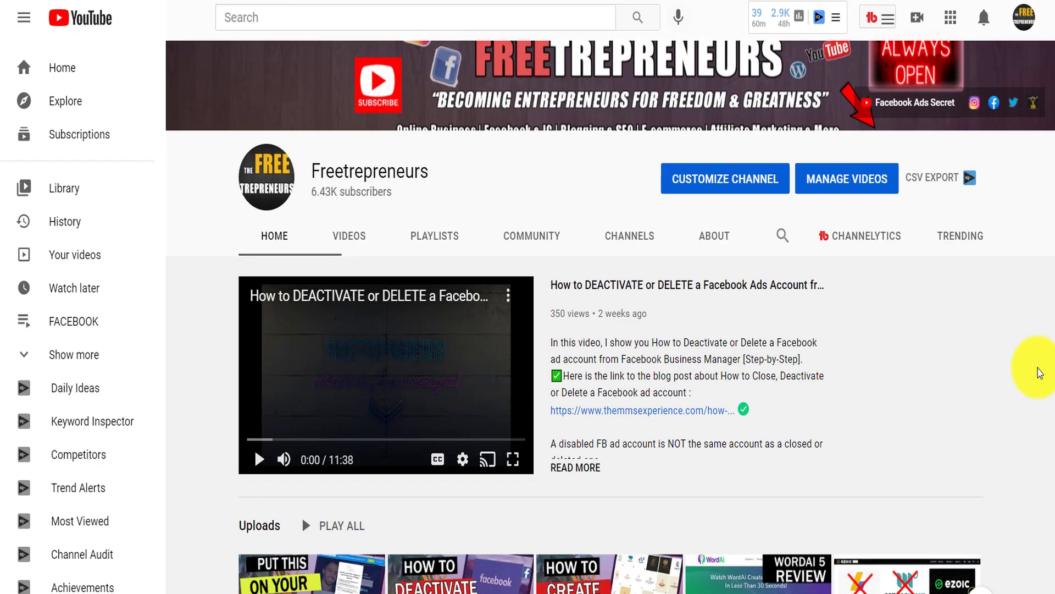